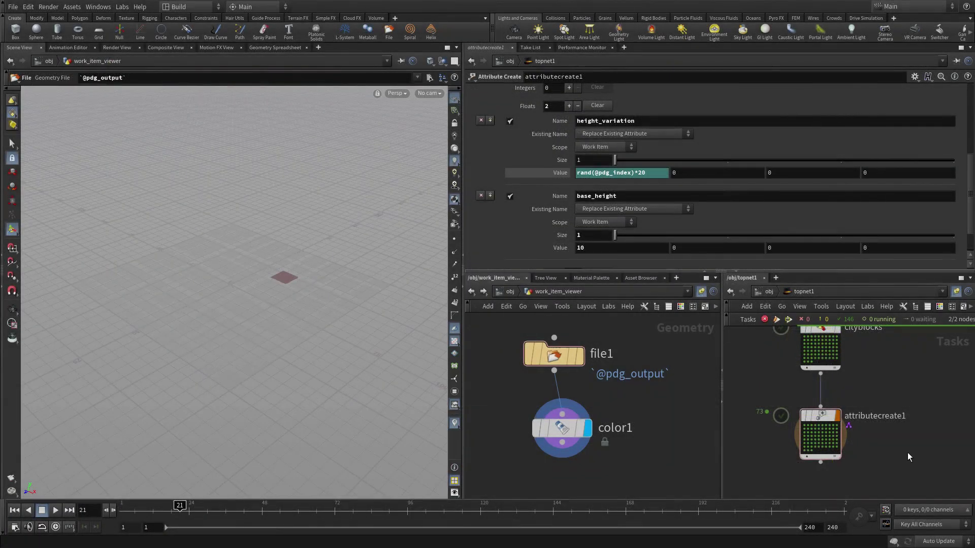
- Add a ROP Geometry Output node below attributecreate1 and wire attributecreate1 into it
key("Tab")
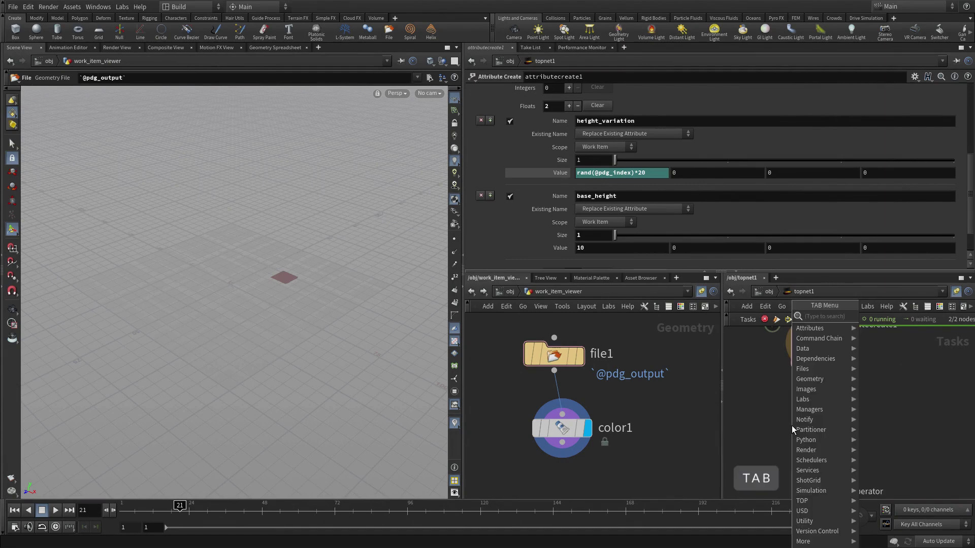
type("rop")
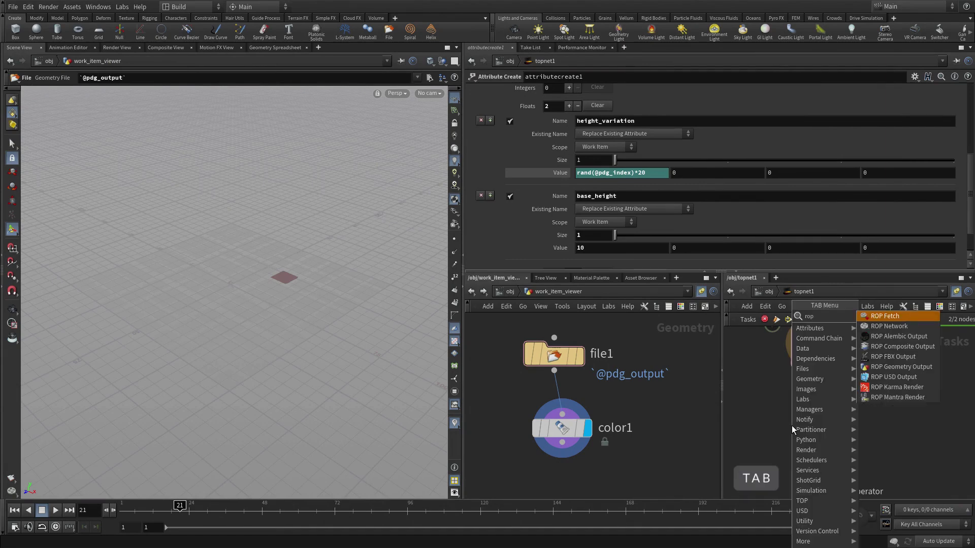
left_click(899, 366)
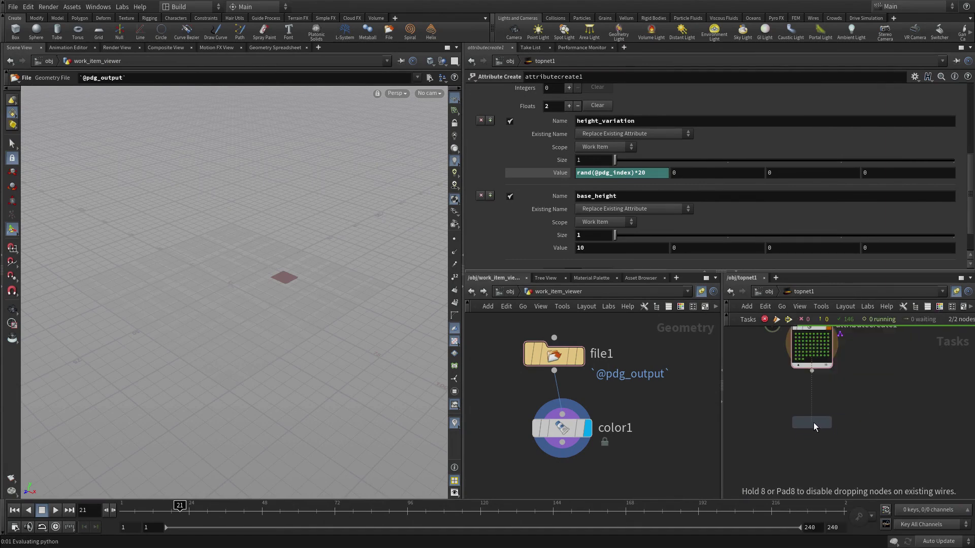
left_click(813, 423)
left_click(812, 372)
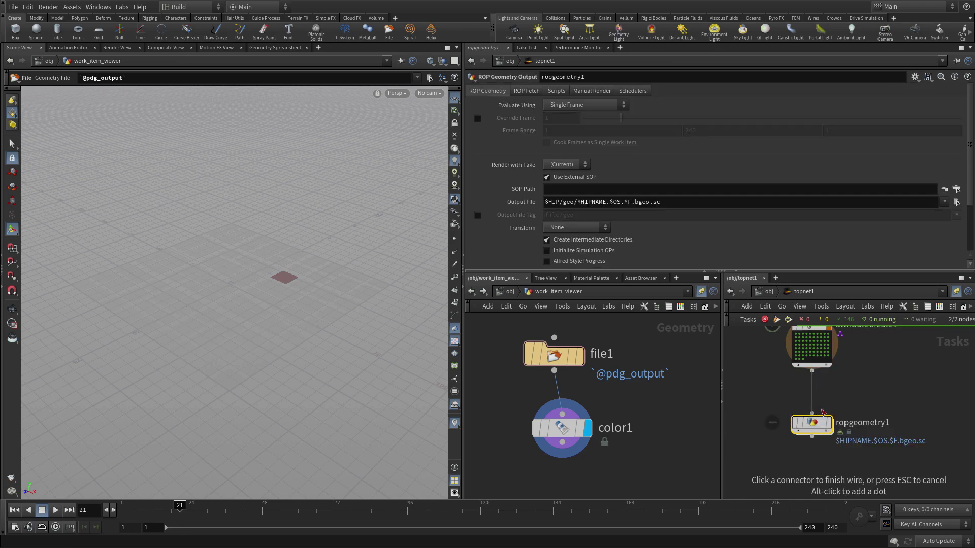
left_click(816, 423)
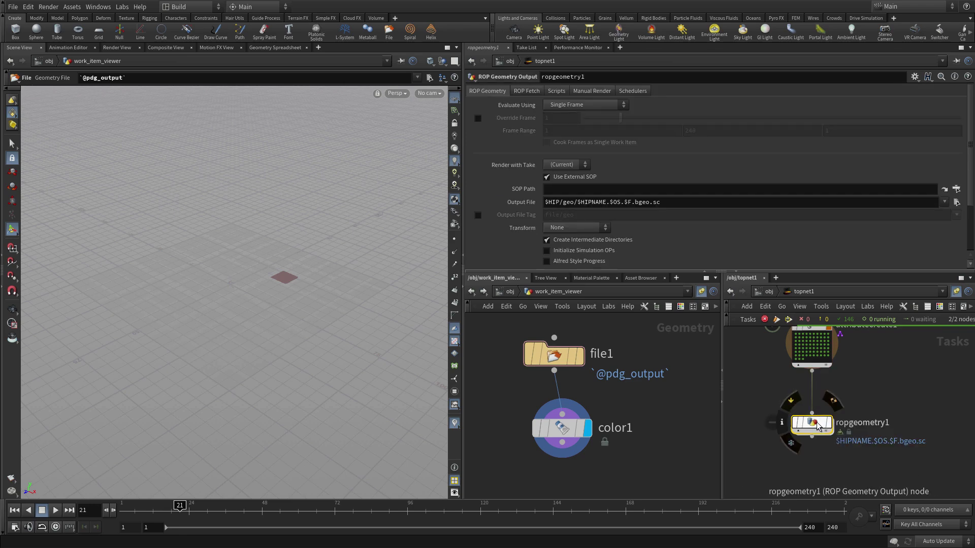
- Rename the new output node to create_buildings
double_click(855, 422)
type("c")
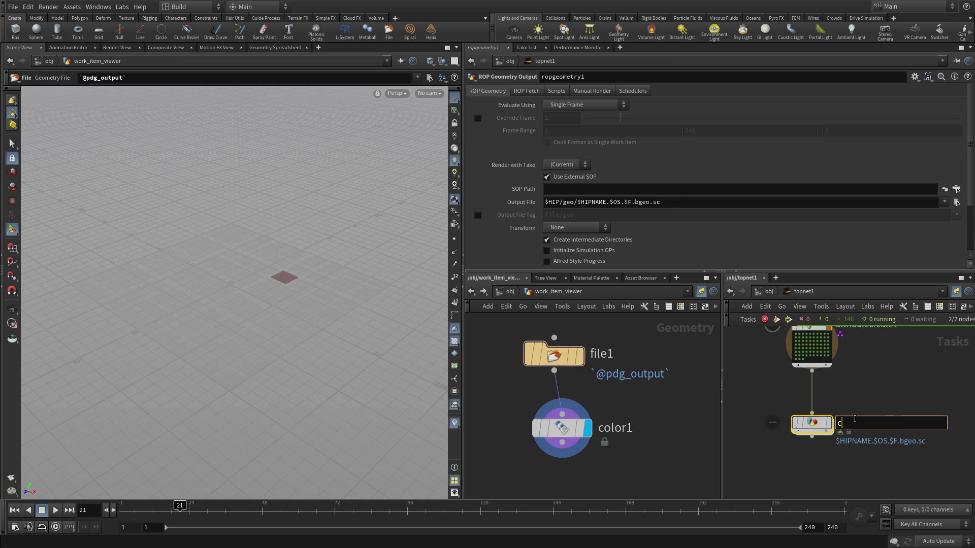
type("reatebuildings")
key("Return")
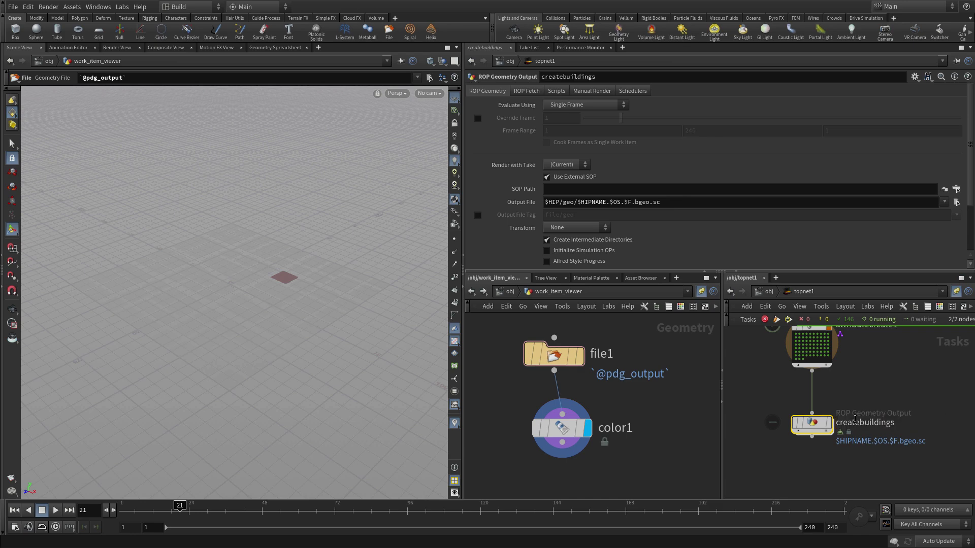
double_click(858, 422)
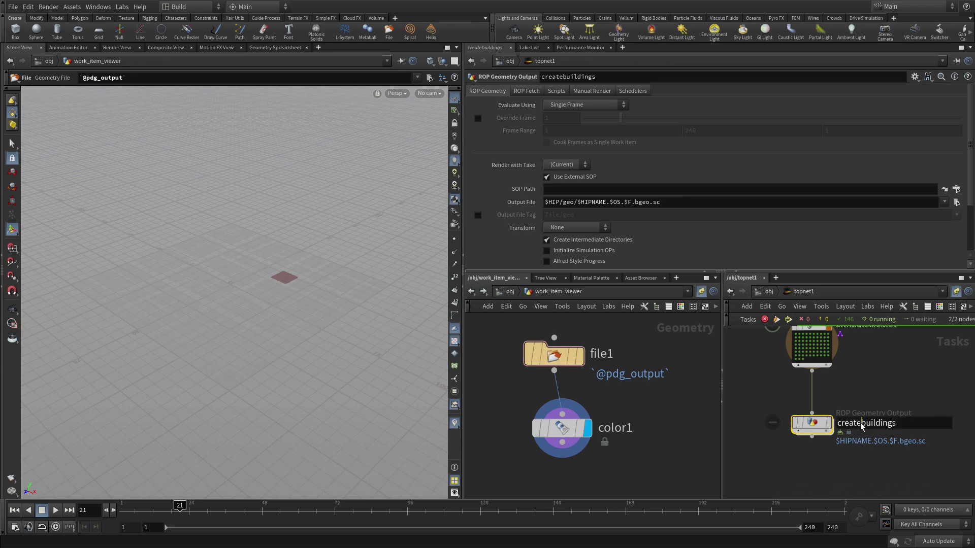
left_click(860, 423)
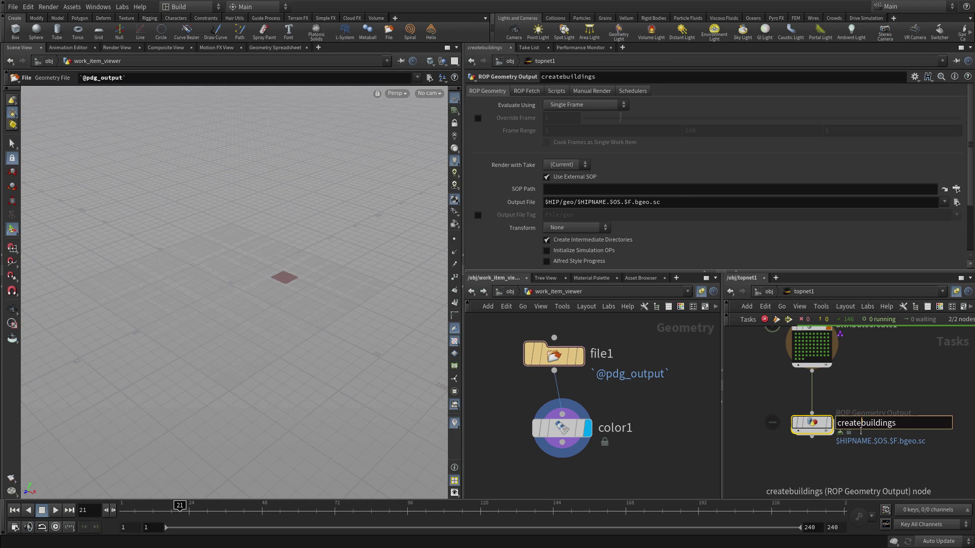
type("_")
key("Return")
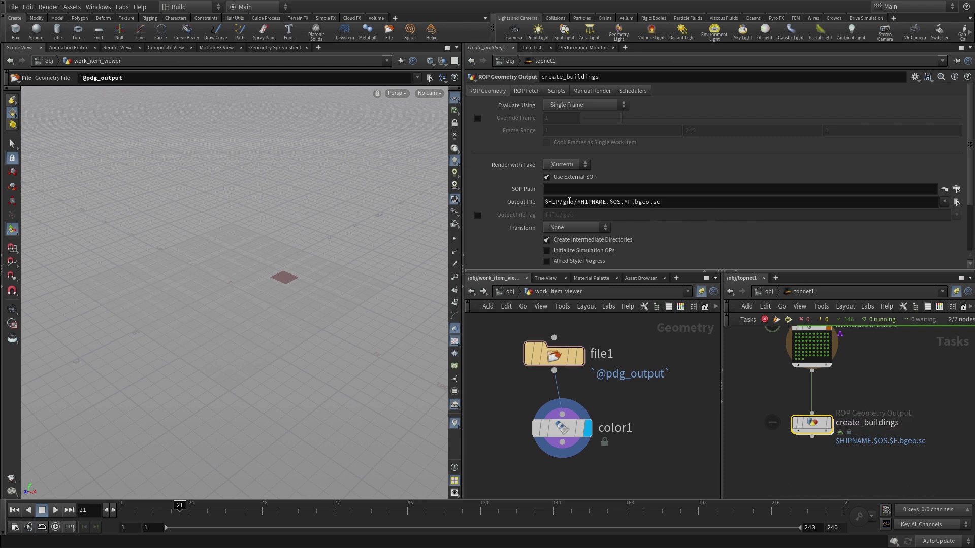
- Turn off Use External SOP, then save and generate create_buildings' work items and inspect them
left_click(565, 177)
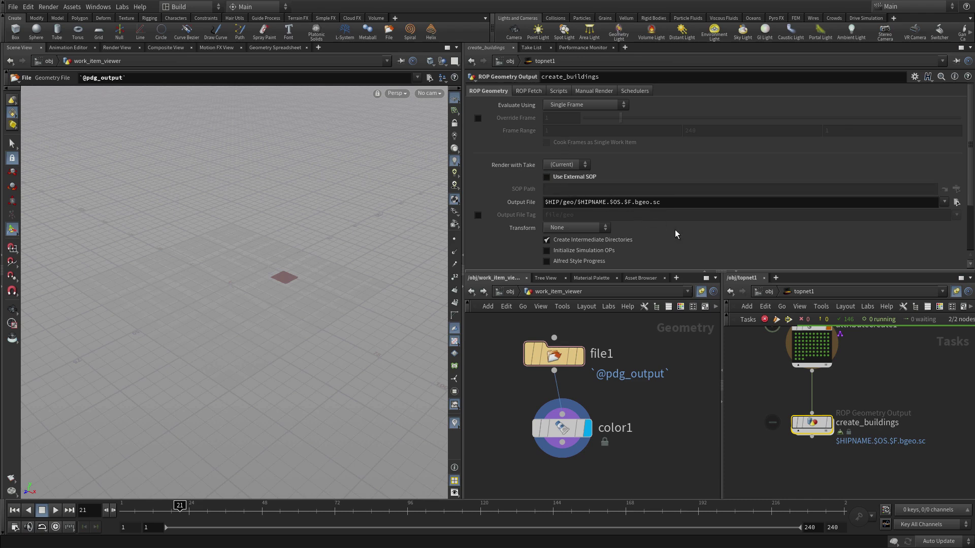
right_click(813, 424)
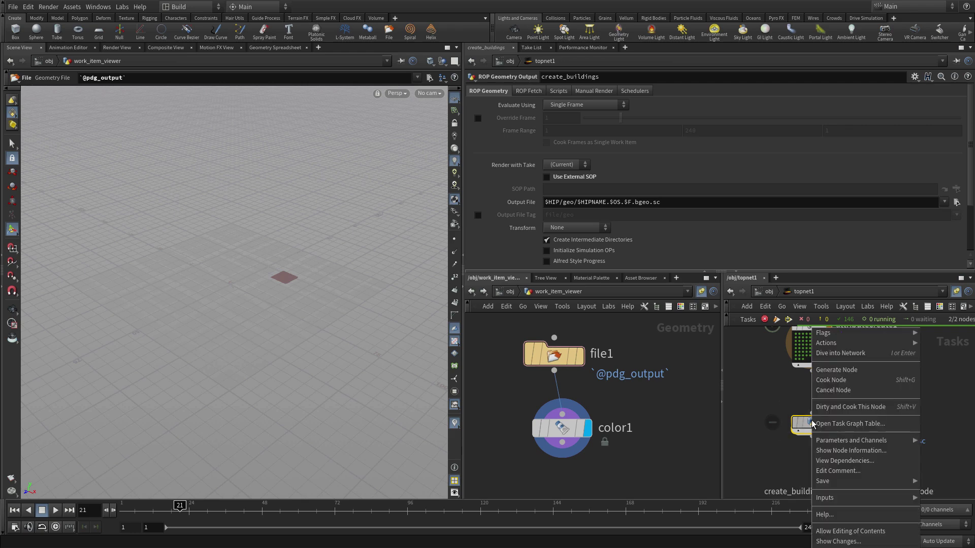
left_click(833, 369)
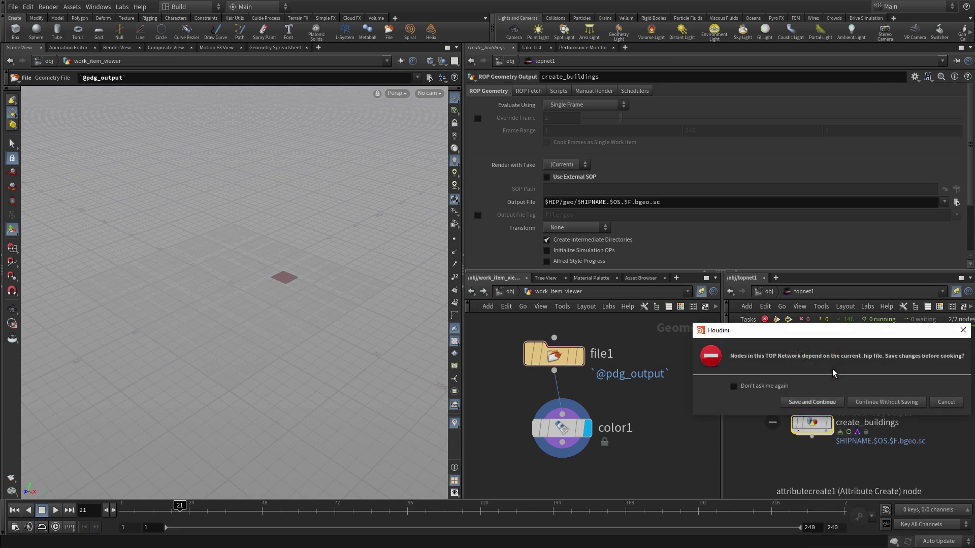
left_click(829, 401)
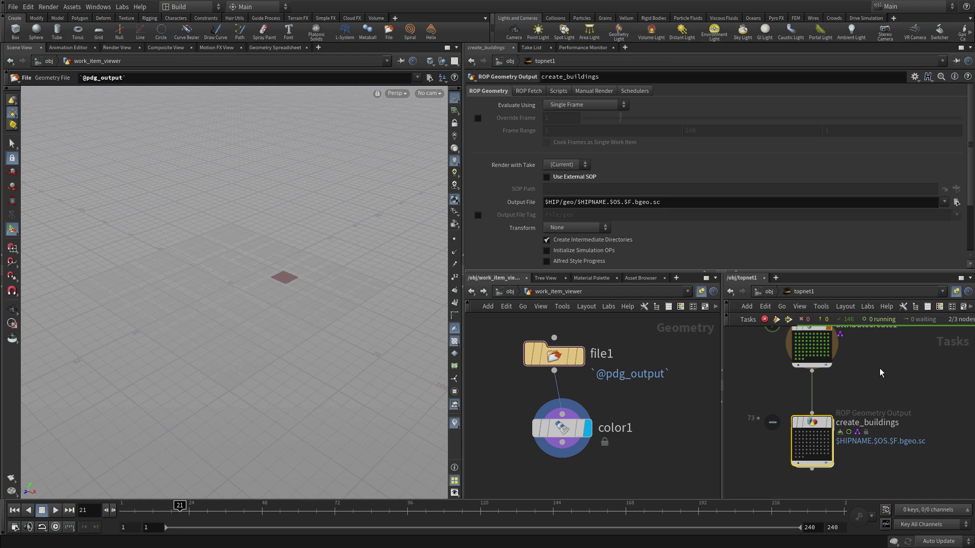
left_click(811, 441)
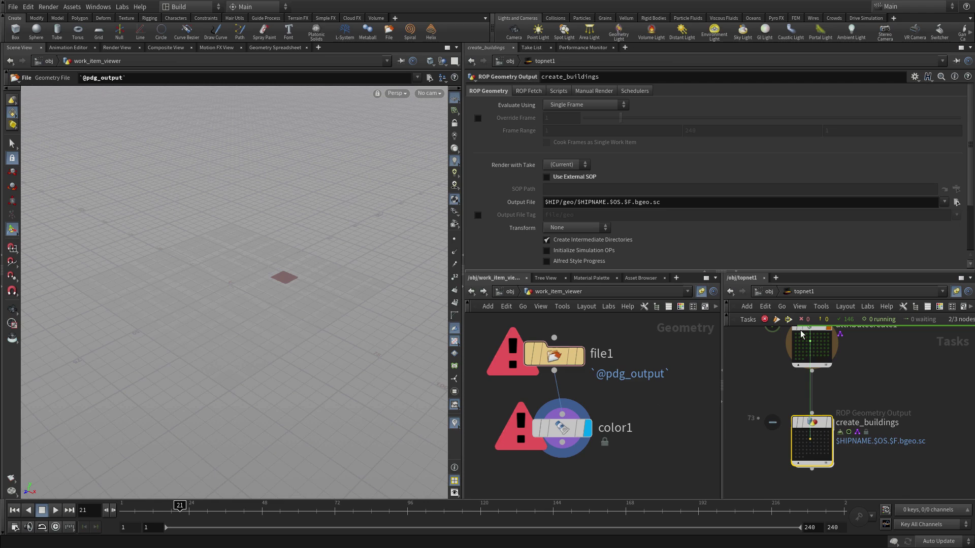
left_click(817, 345)
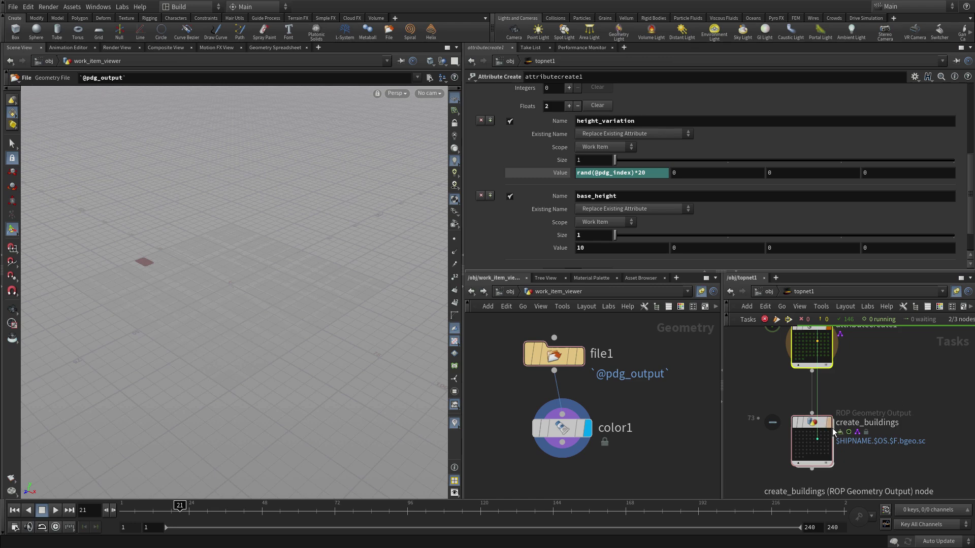
- Inside create_buildings, insert a PolyExtrude between incoming and output1 and name it block_offset
double_click(807, 423)
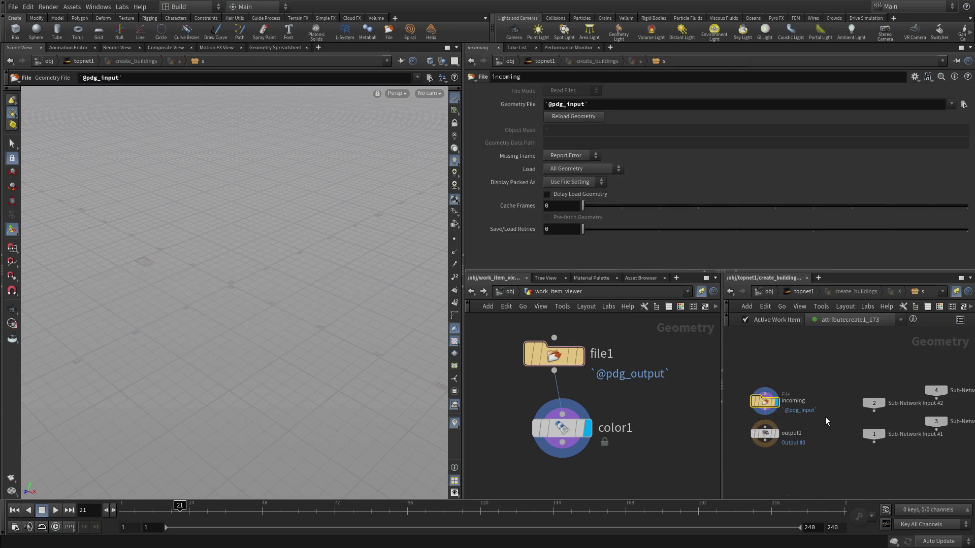
left_click_drag(765, 402, 765, 363)
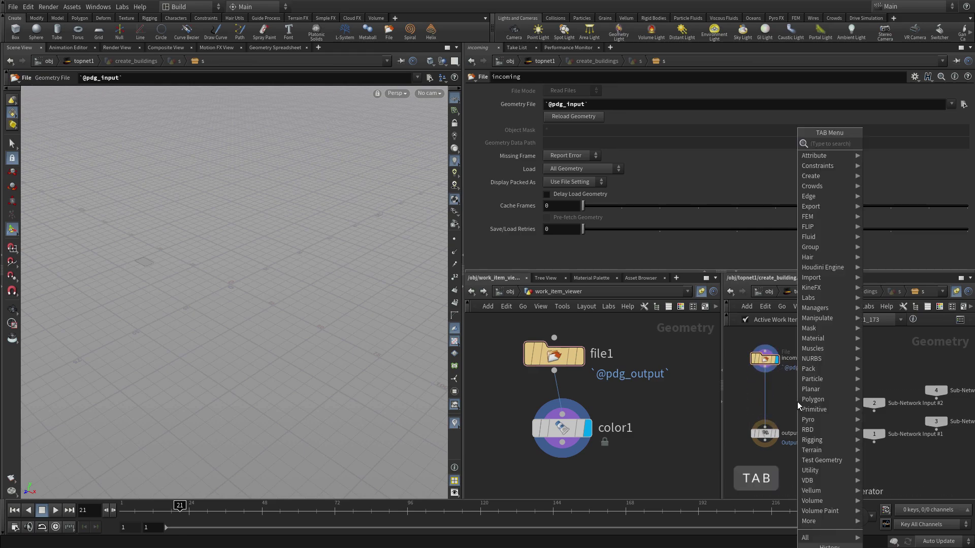
key("Tab")
type("polyextrude")
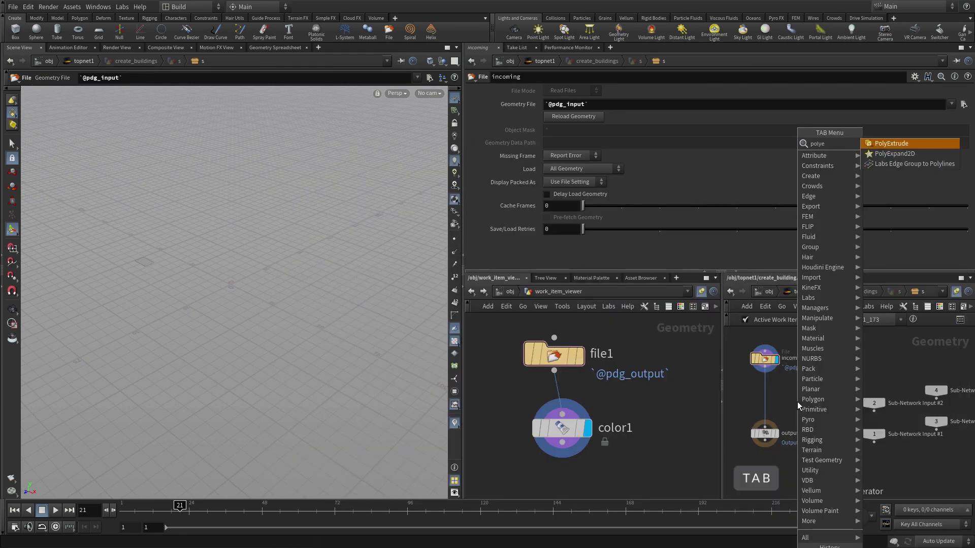
key("Return")
left_click(761, 394)
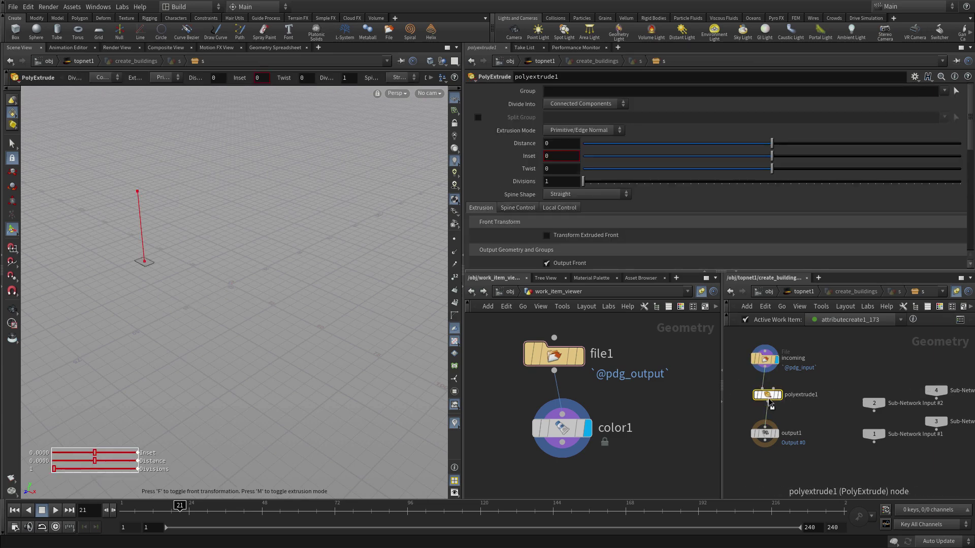
double_click(794, 395)
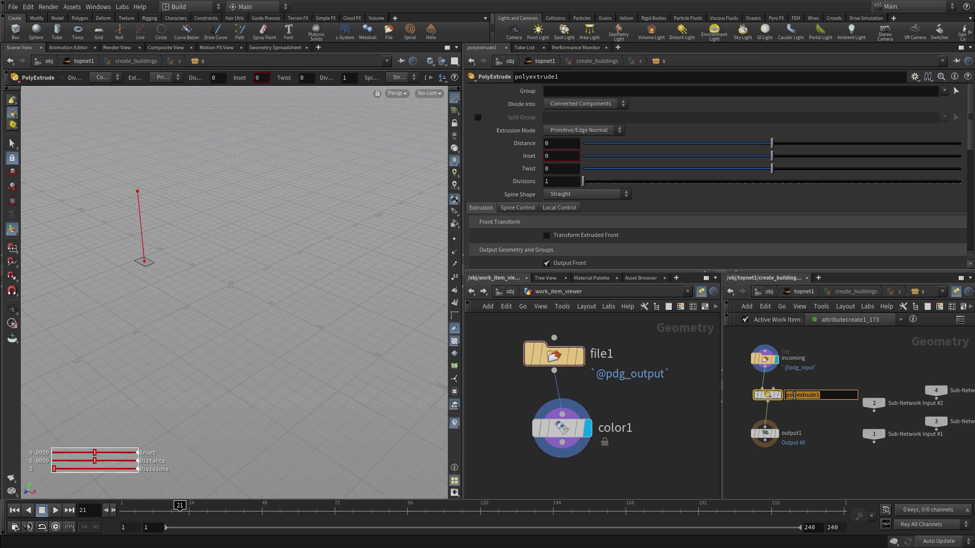
type("block_offset")
key("Return")
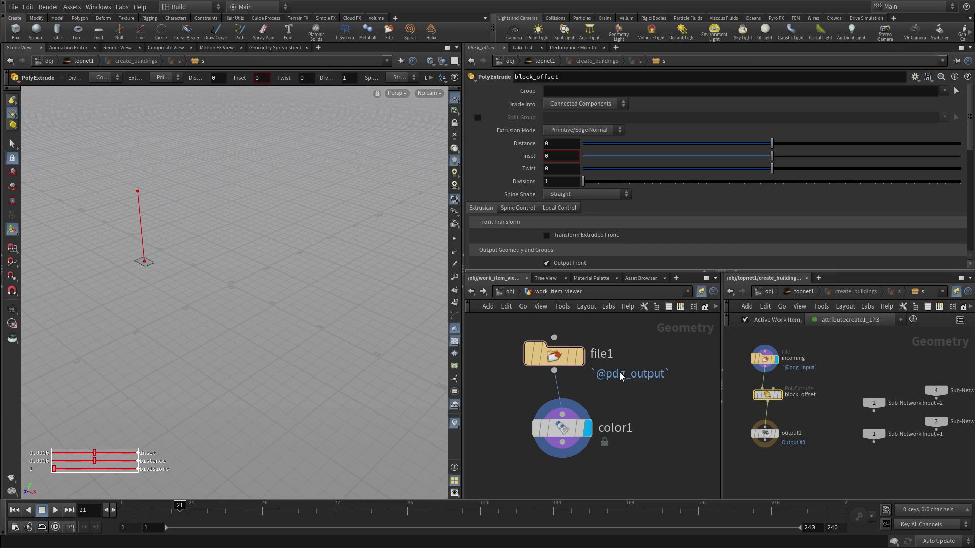
- Frame the footprint and set block_offset's Inset to 1
key("Escape")
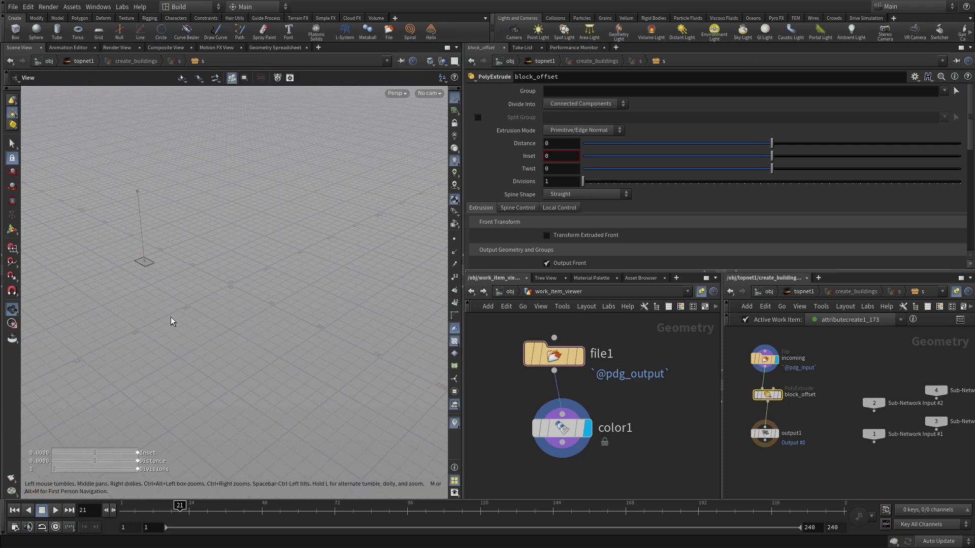
key("Return")
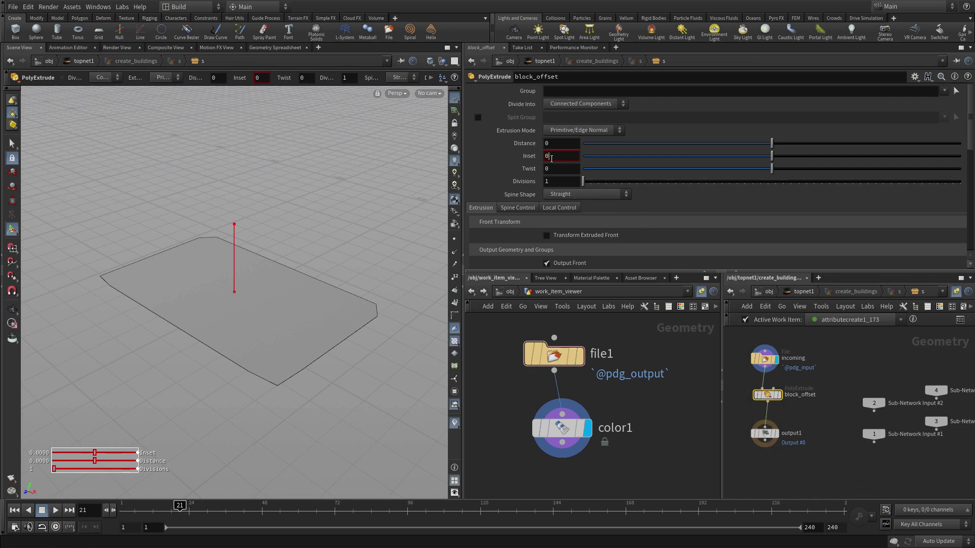
left_click(552, 159)
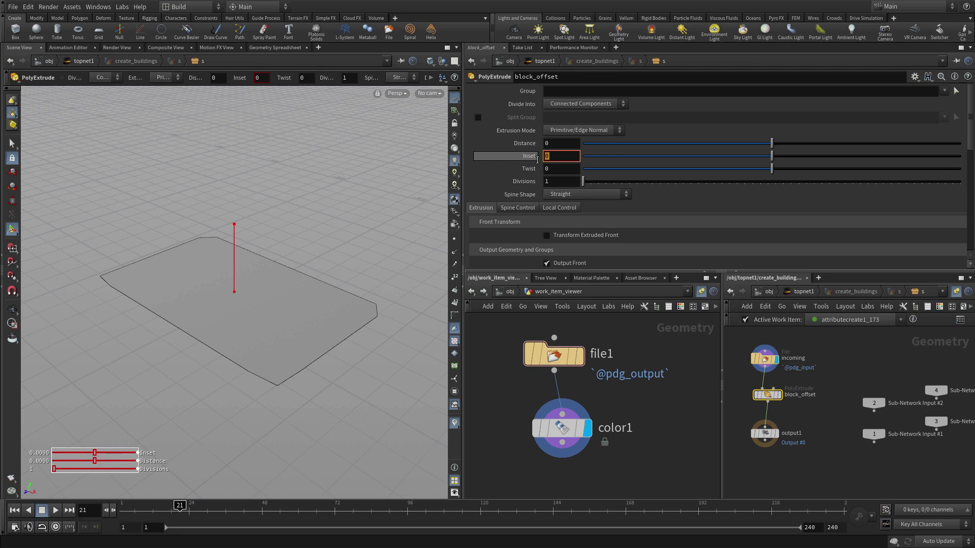
type("1")
key("Return")
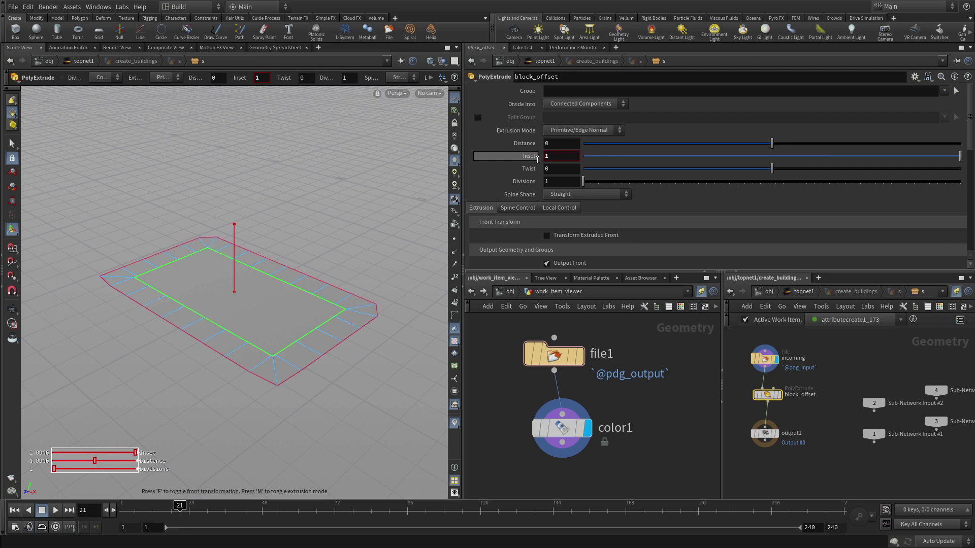
- Turn off Output Side, display block_offset, and move output1 lower
scroll(593, 210, "down", 2)
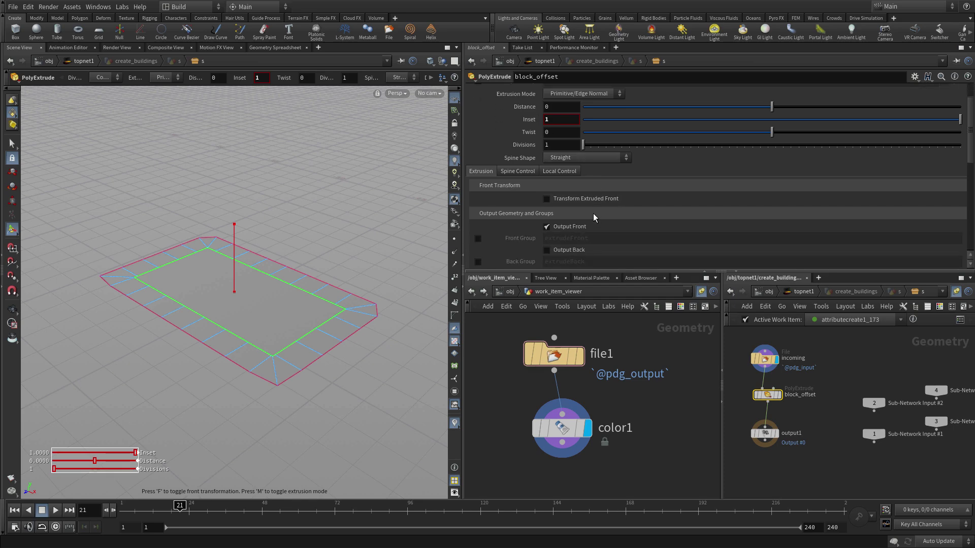
scroll(593, 213, "down", 2)
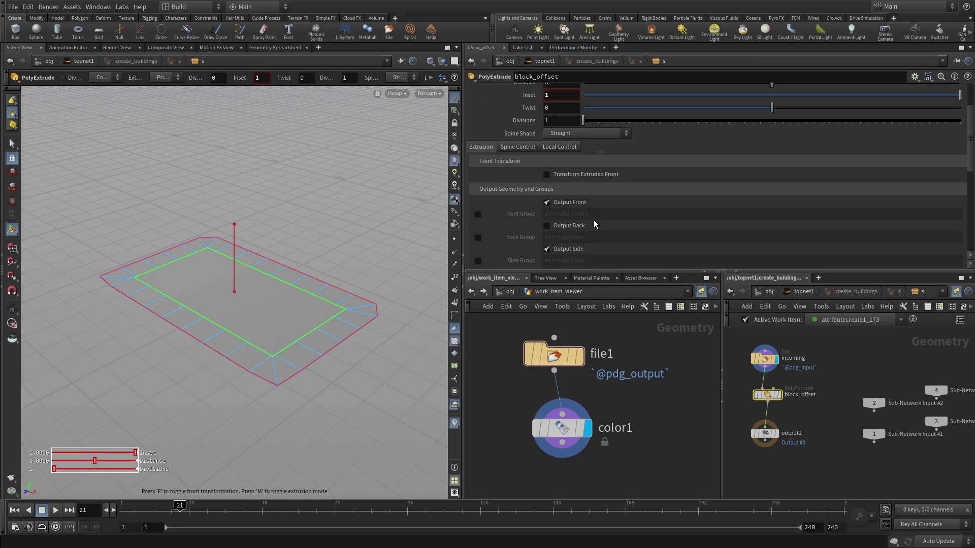
left_click(561, 251)
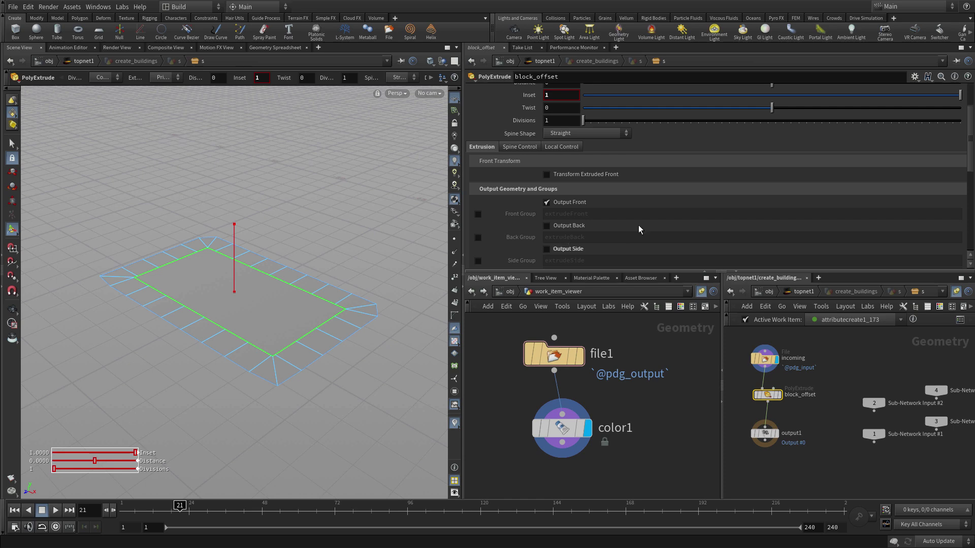
left_click(780, 396)
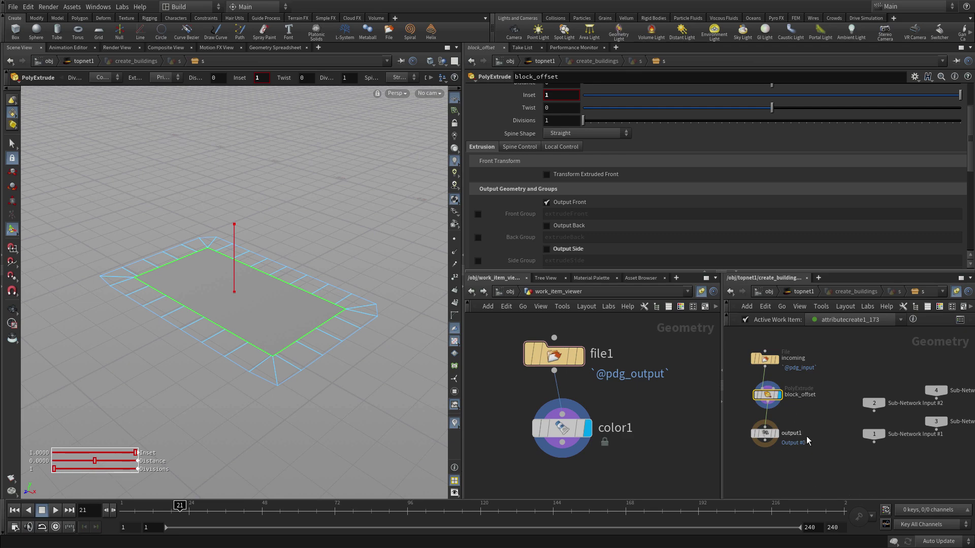
mouse_move(769, 436)
left_click_drag(769, 436, 769, 464)
- Insert a Fuse node on the wire between block_offset and output1
mouse_move(782, 400)
key("Tab")
type("polyextrude")
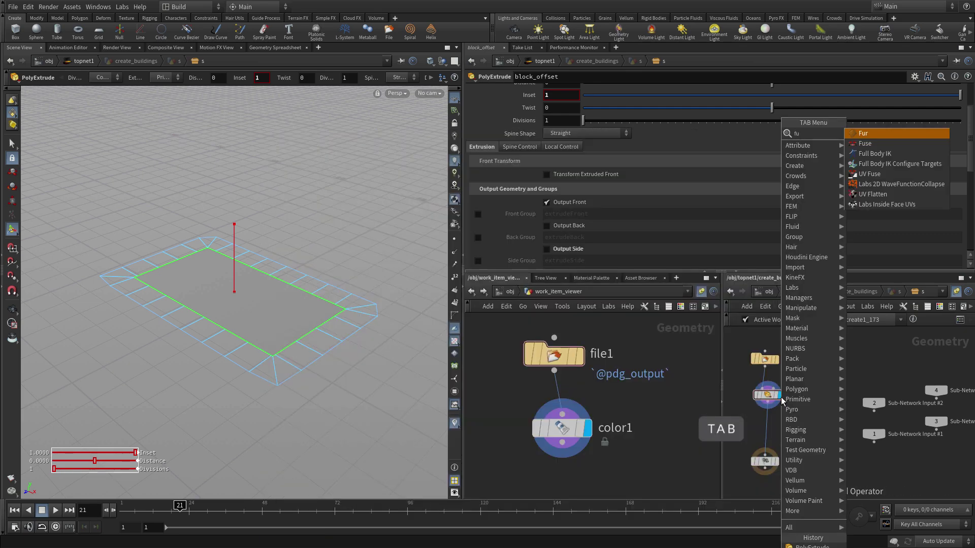
key("Return")
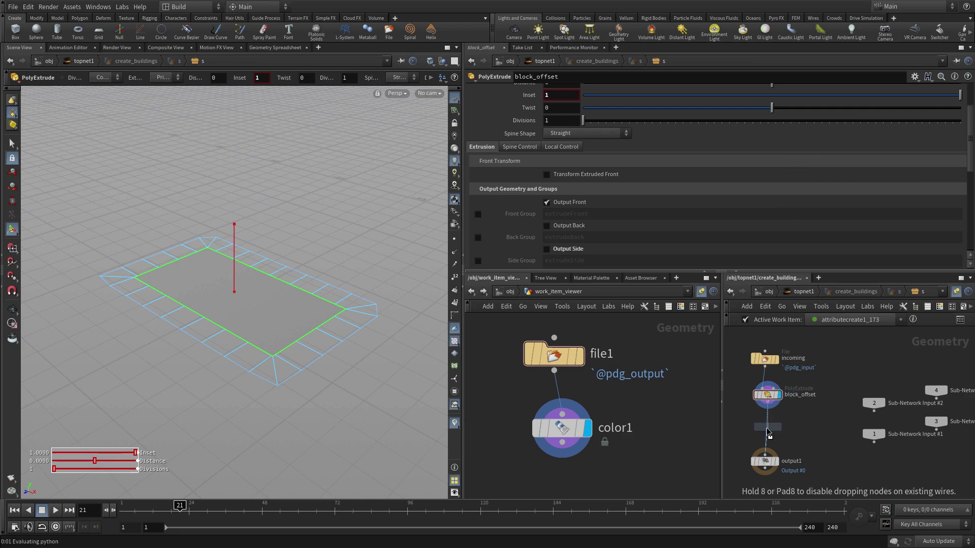
left_click(782, 432)
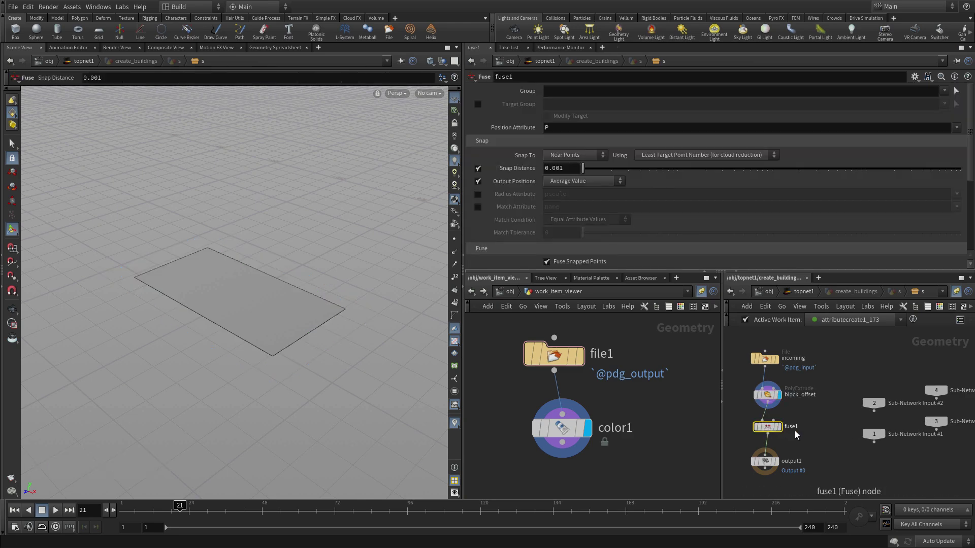
- Set fuse1's Snap Distance to 0.2 and move output1 further below it
left_click(562, 169)
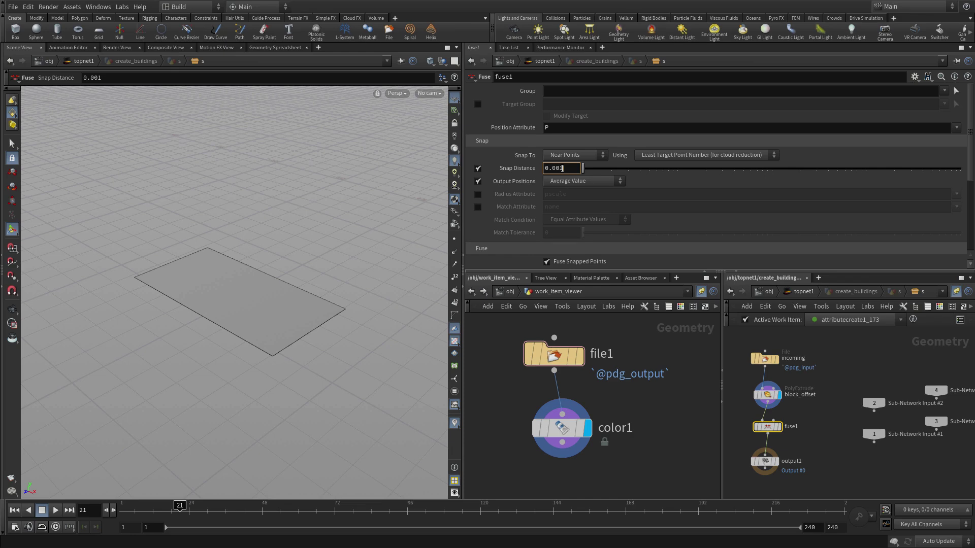
key("BackSpace")
key("BackSpace")
key("BackSpace")
type("2")
key("Return")
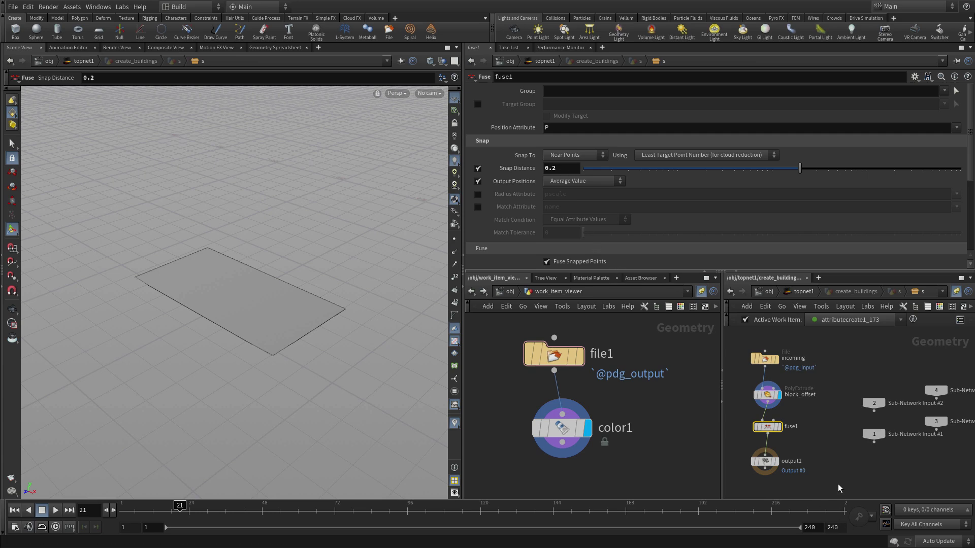
middle_click_drag(839, 486, 818, 406)
left_click_drag(781, 371, 781, 436)
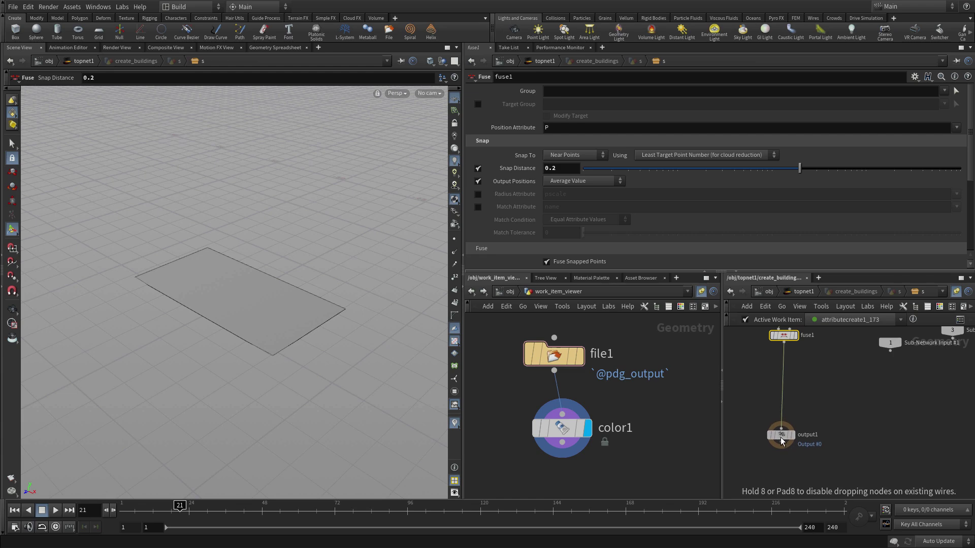
- Insert a PolyExtrude on the fuse1-to-output1 wire and rename it building_height
key("Tab")
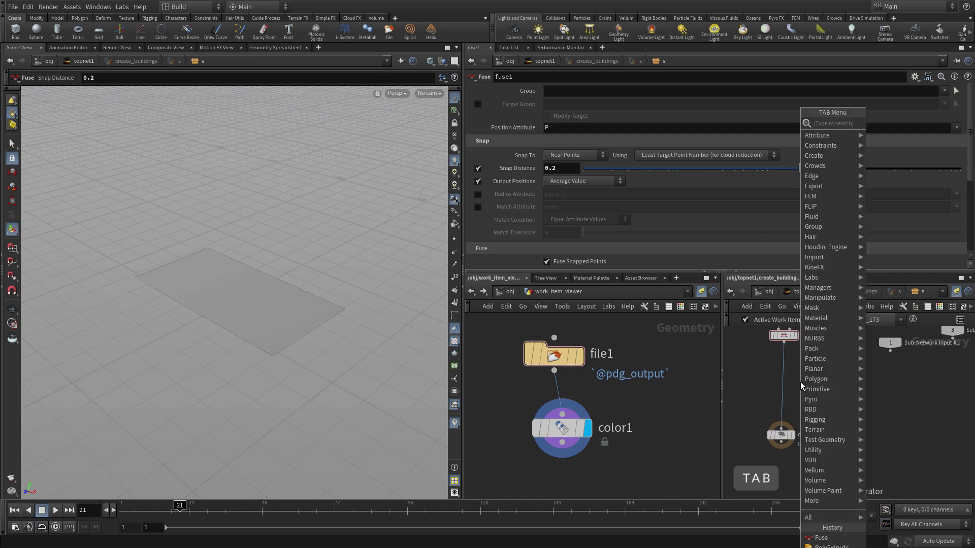
type("polyextrude")
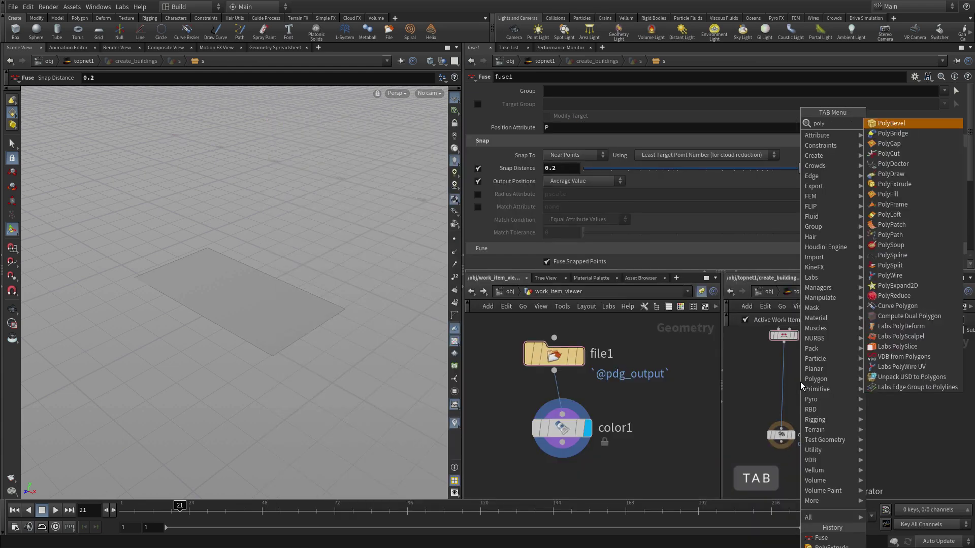
key("Return")
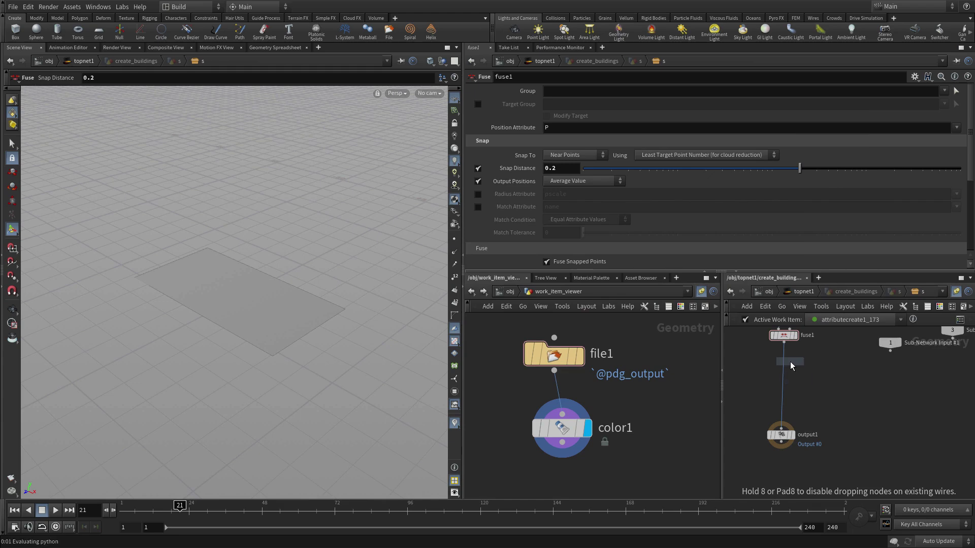
left_click(785, 363)
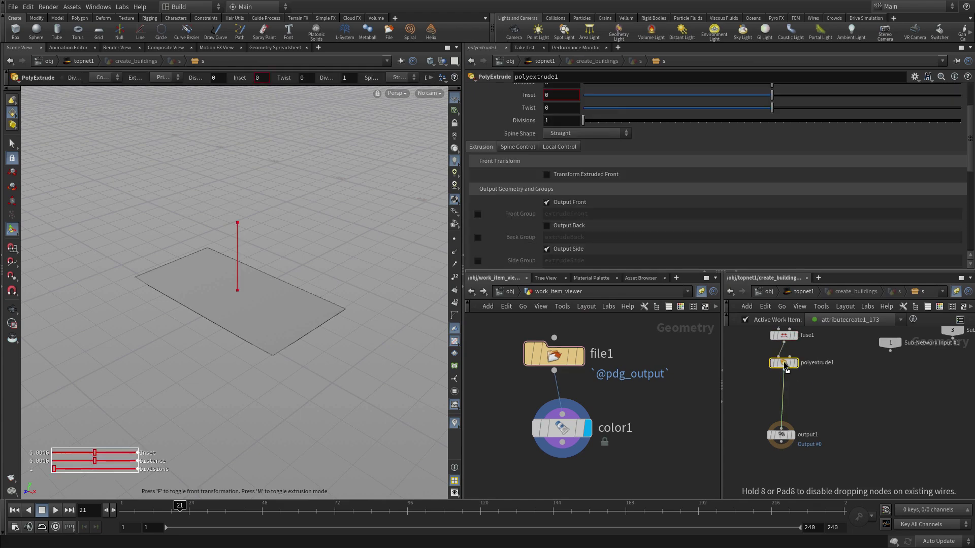
double_click(816, 362)
type("build")
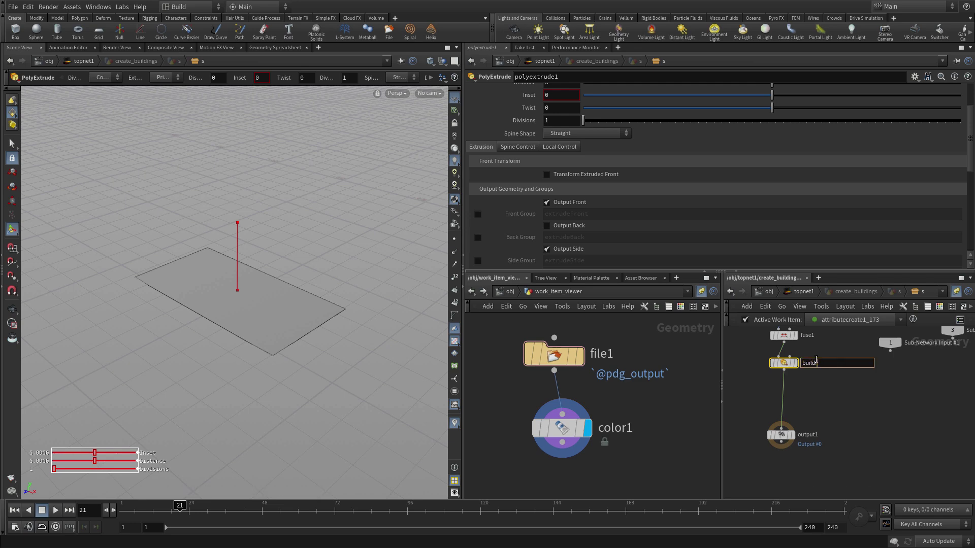
type("ing_height")
key("Return")
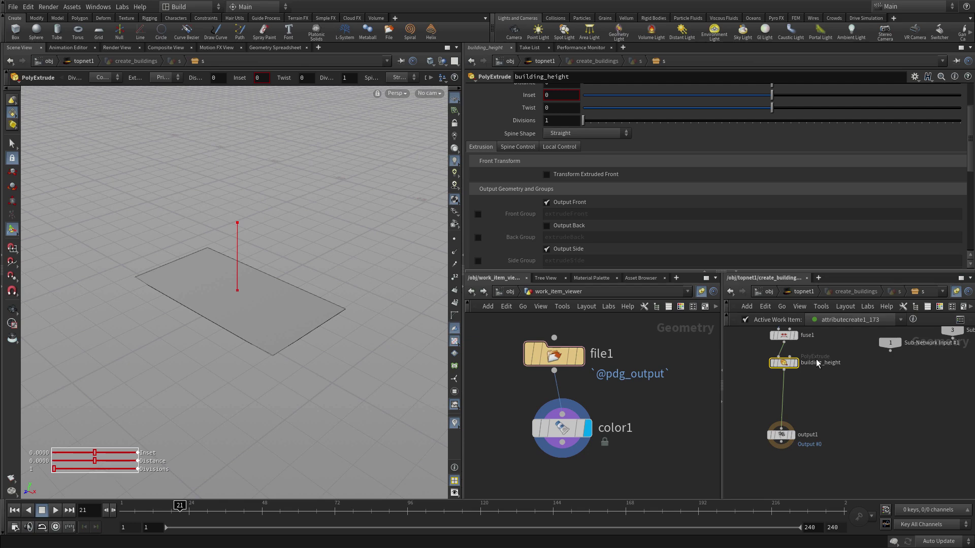
scroll(754, 169, "up", 5)
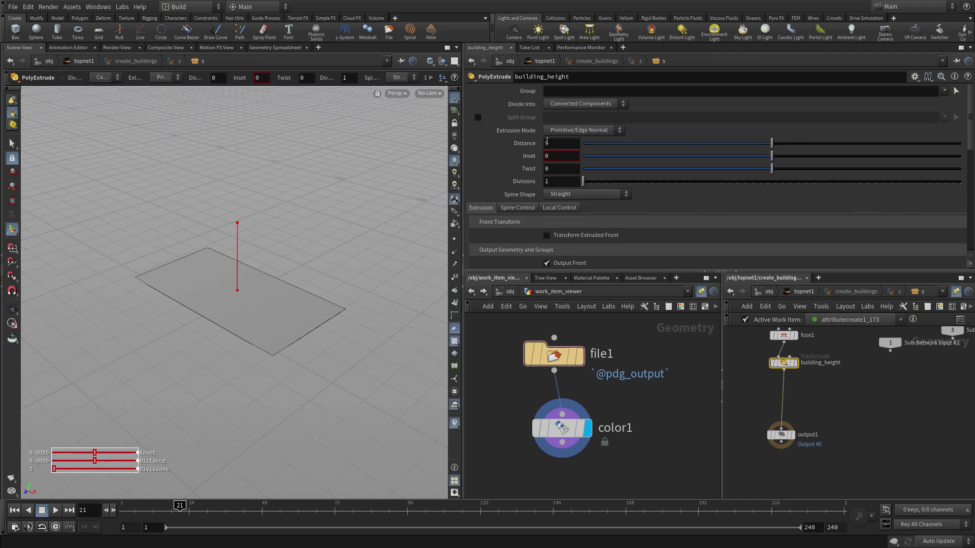
left_click(544, 142)
type("@")
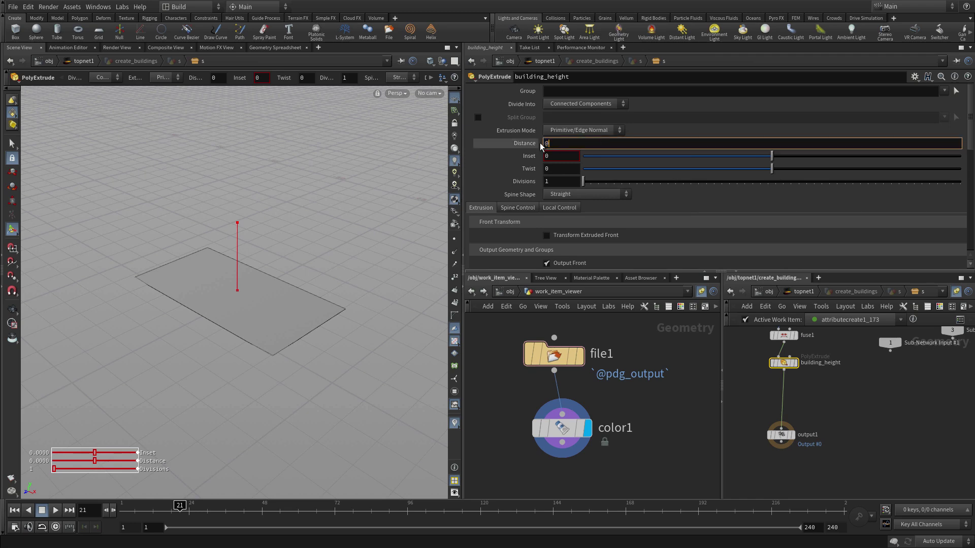
type("base_height + @height_variation")
key("Return")
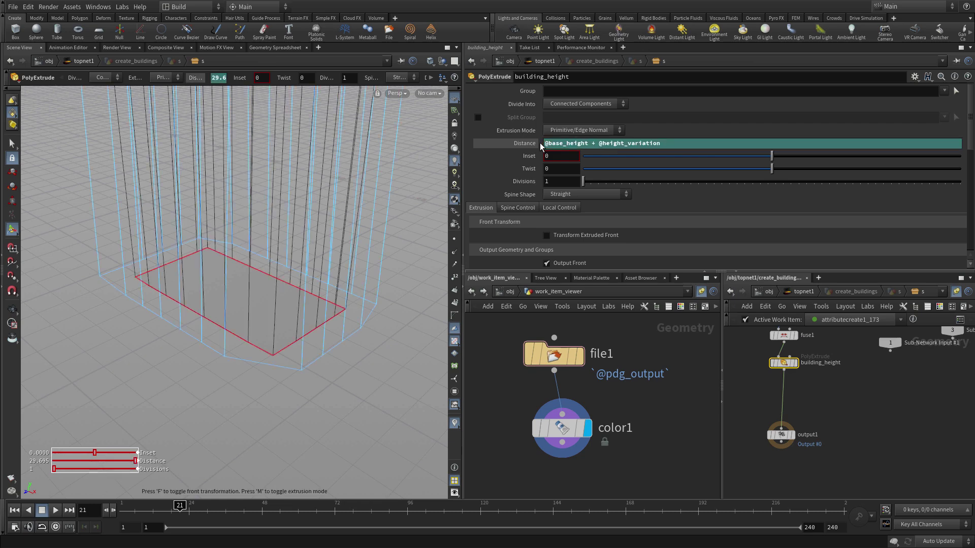
left_click(796, 364)
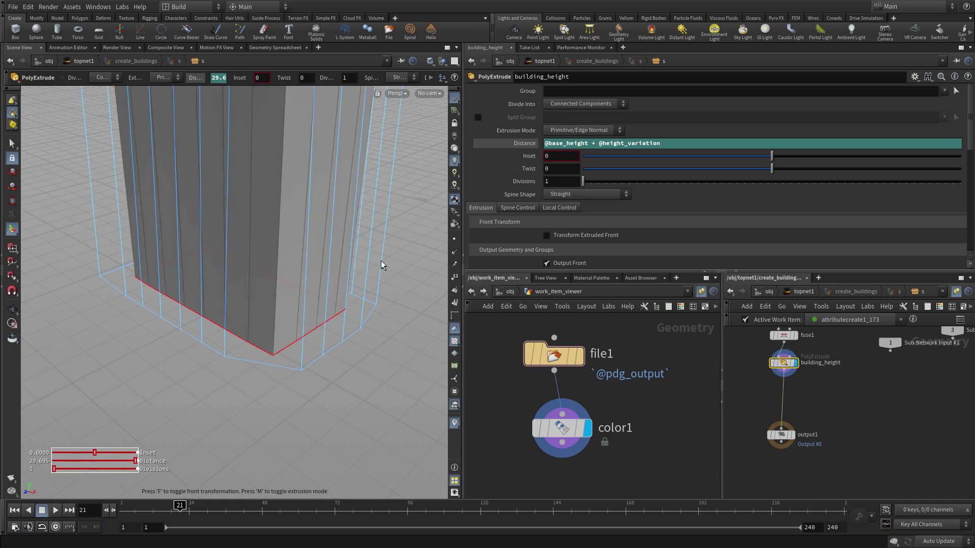
key("Escape")
left_click_drag(383, 268, 193, 321)
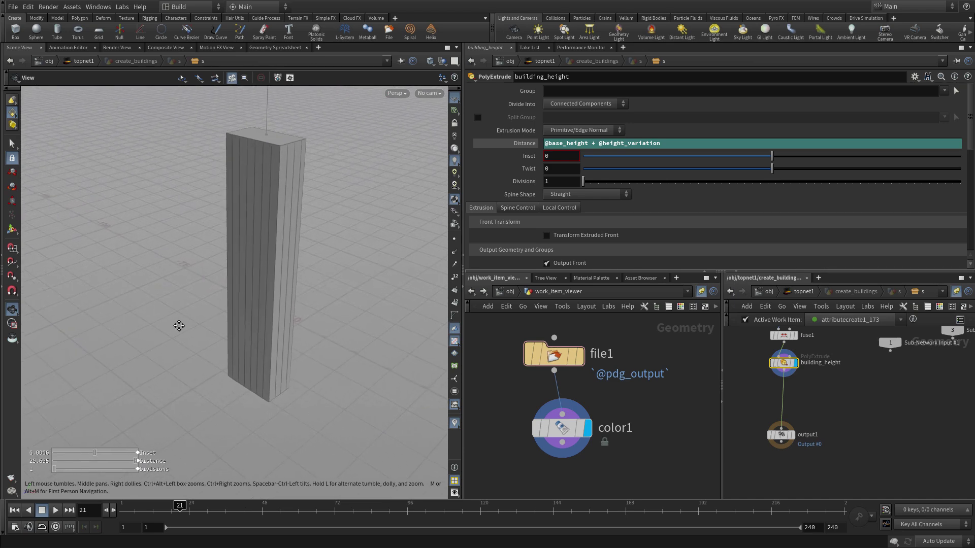
key("Return")
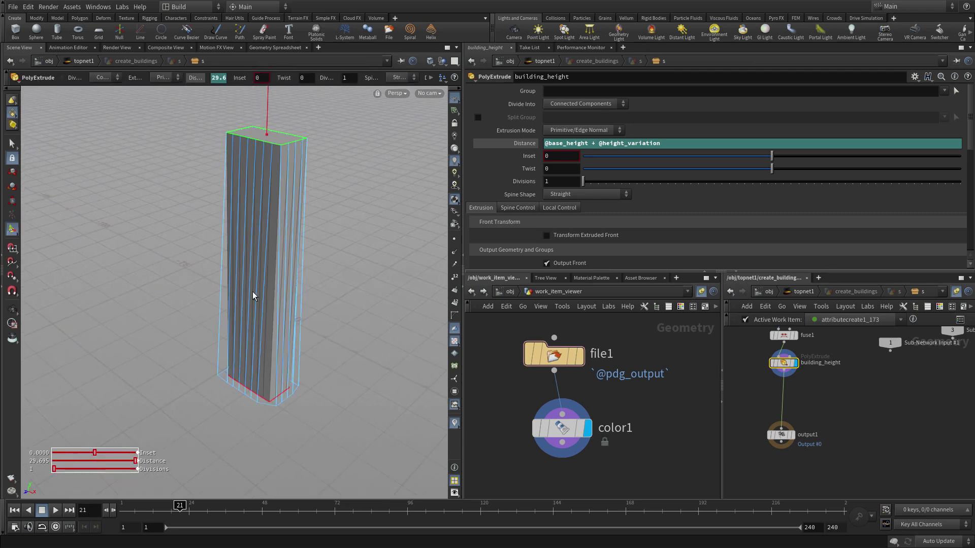
- Set Divisions to a relative reference ch("dist")/2, giving 15 floor divisions
right_click(568, 143)
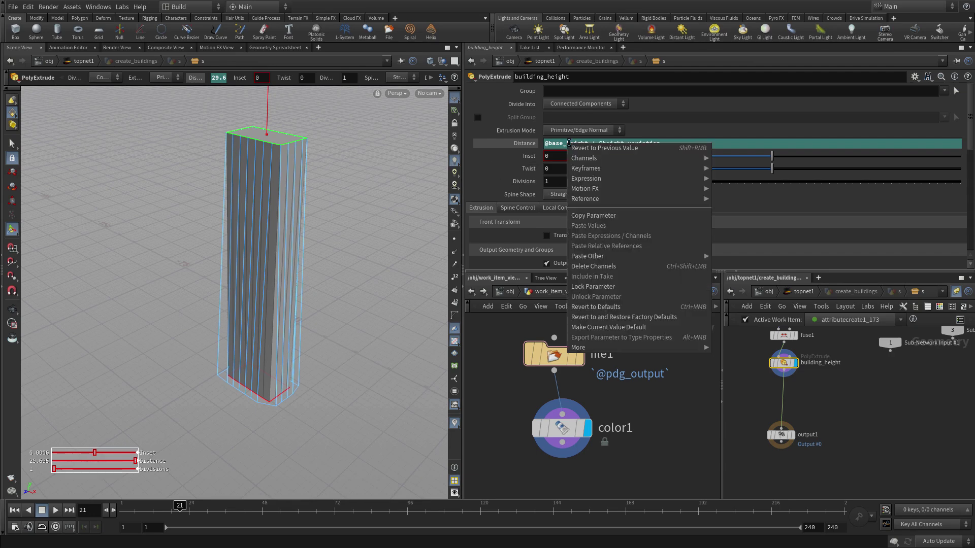
left_click(594, 217)
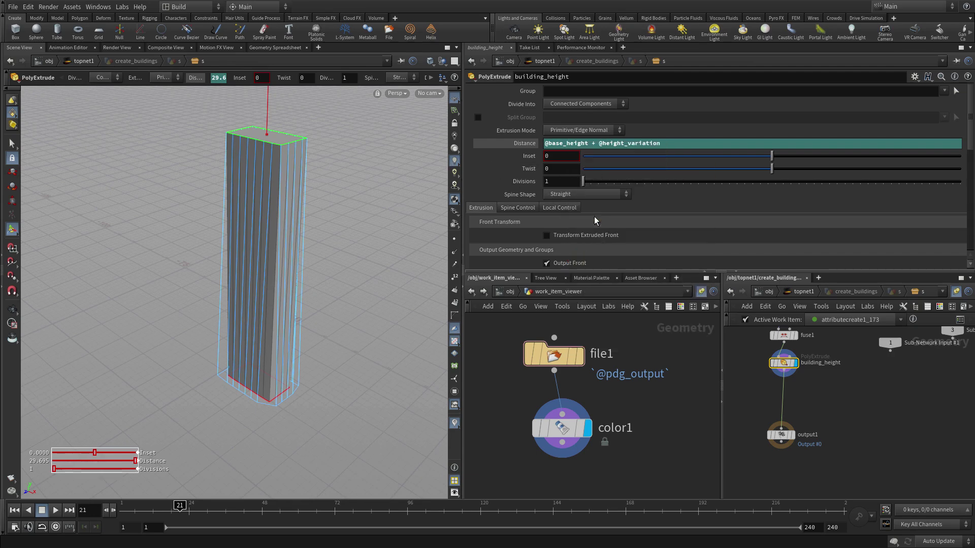
right_click(551, 181)
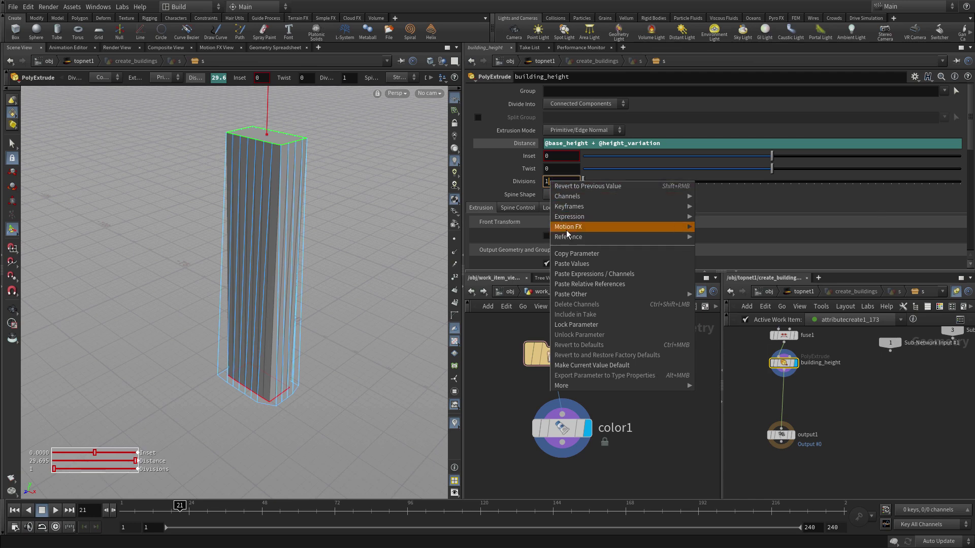
left_click(587, 285)
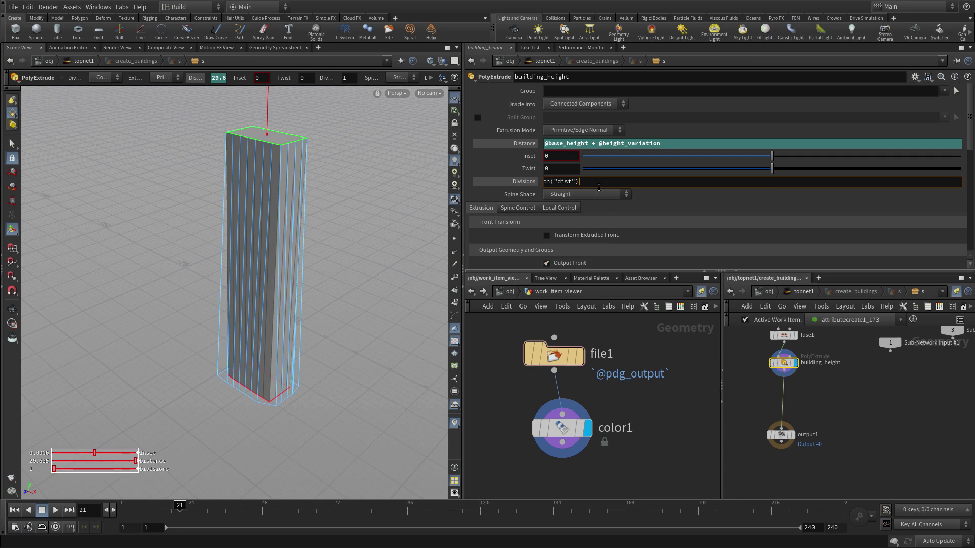
type("/2")
key("Return")
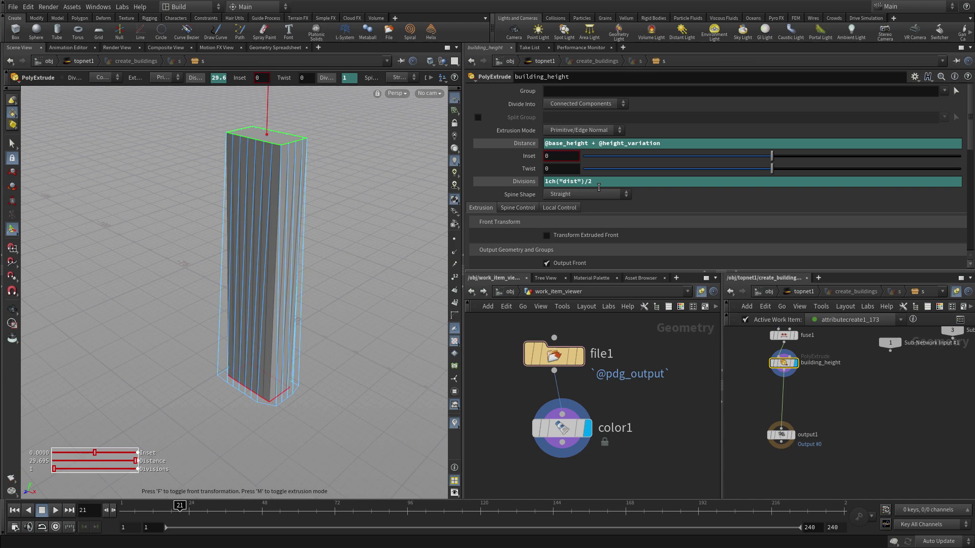
key("Return")
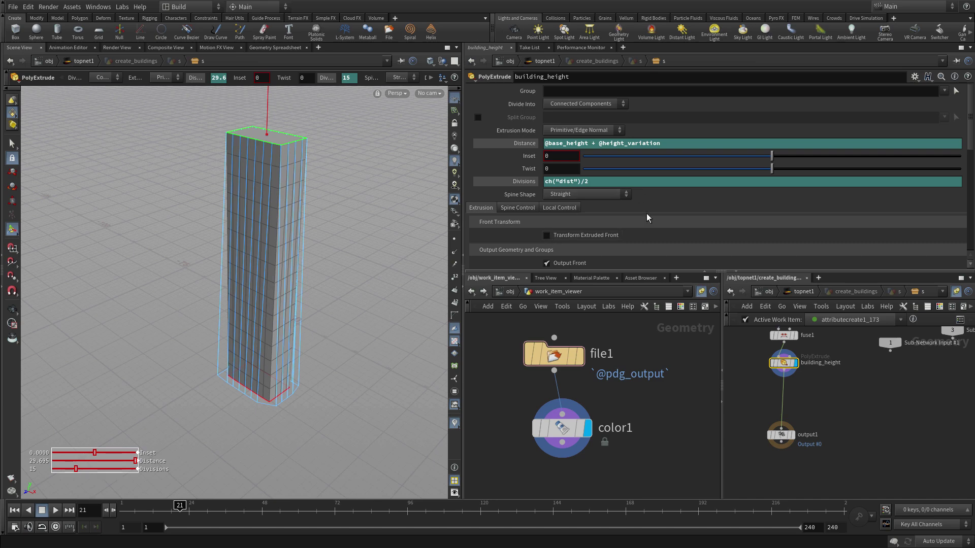
- Enable the Front Group and name it building_top
scroll(607, 238, "down", 5)
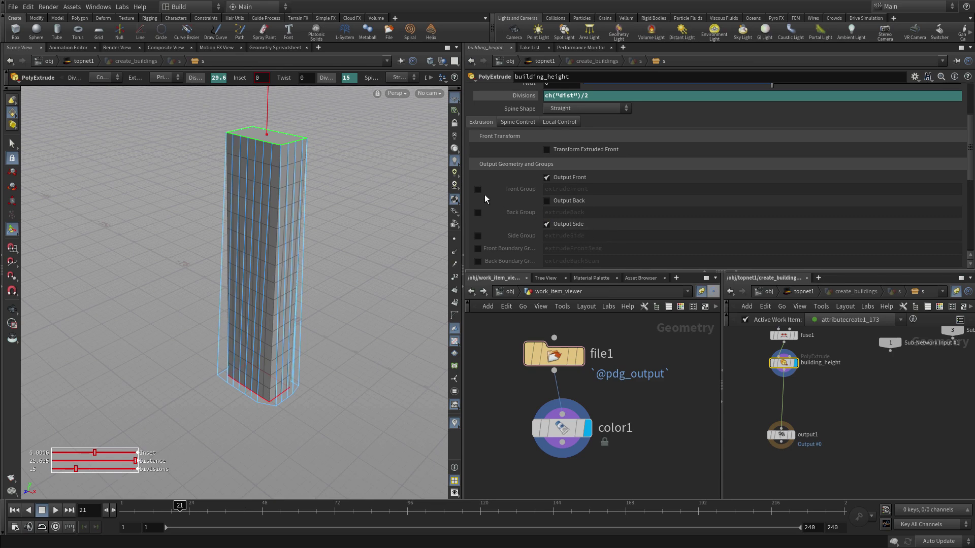
left_click(478, 190)
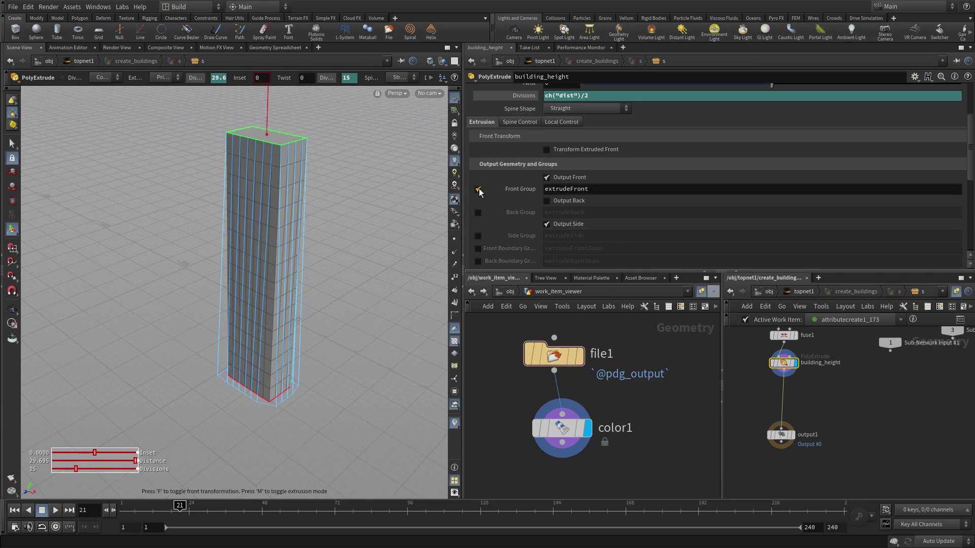
left_click(583, 189)
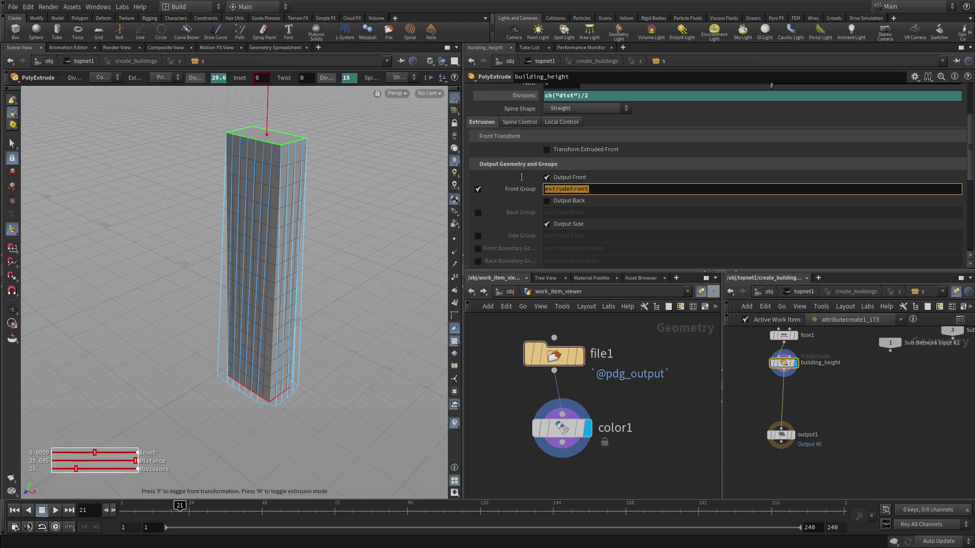
type("building_")
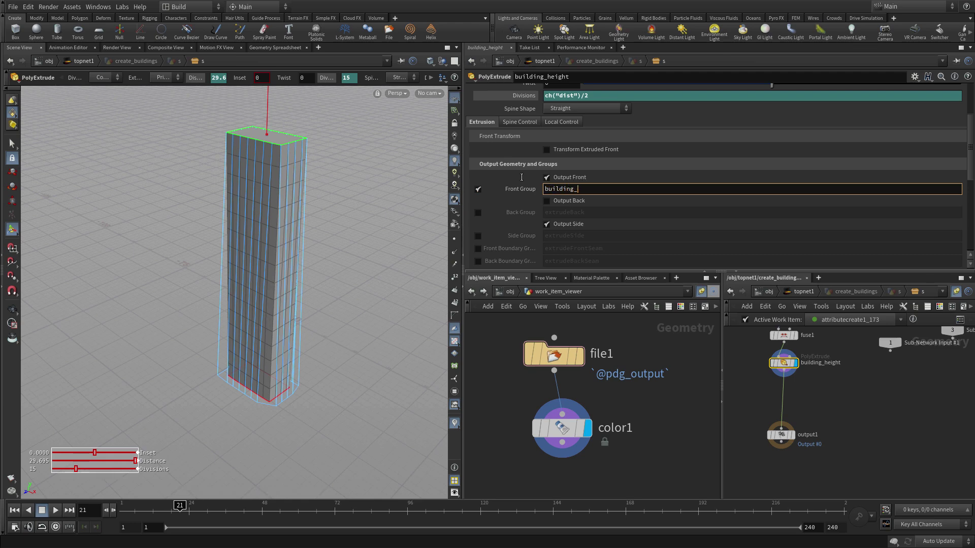
type("top")
key("Return")
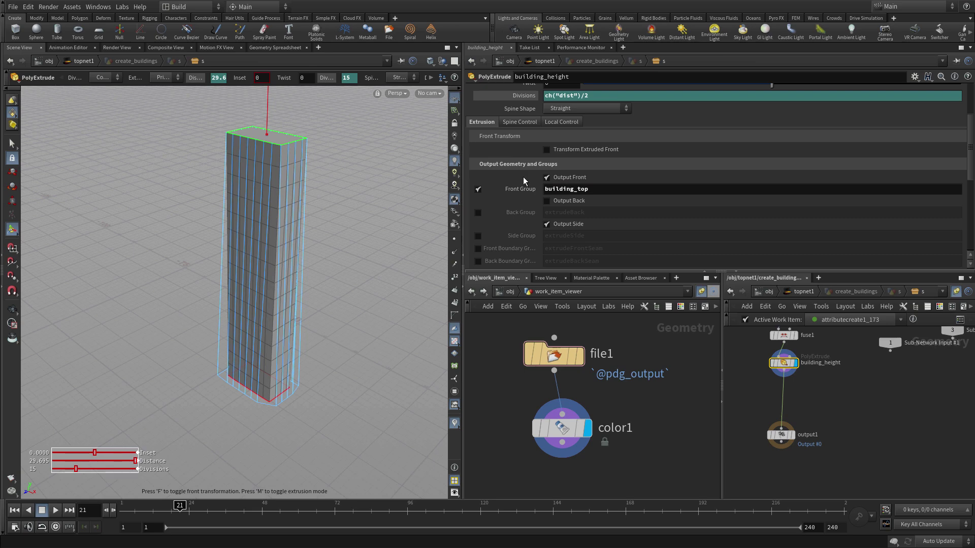
- Enable the Side Group and name it building_side
left_click(477, 236)
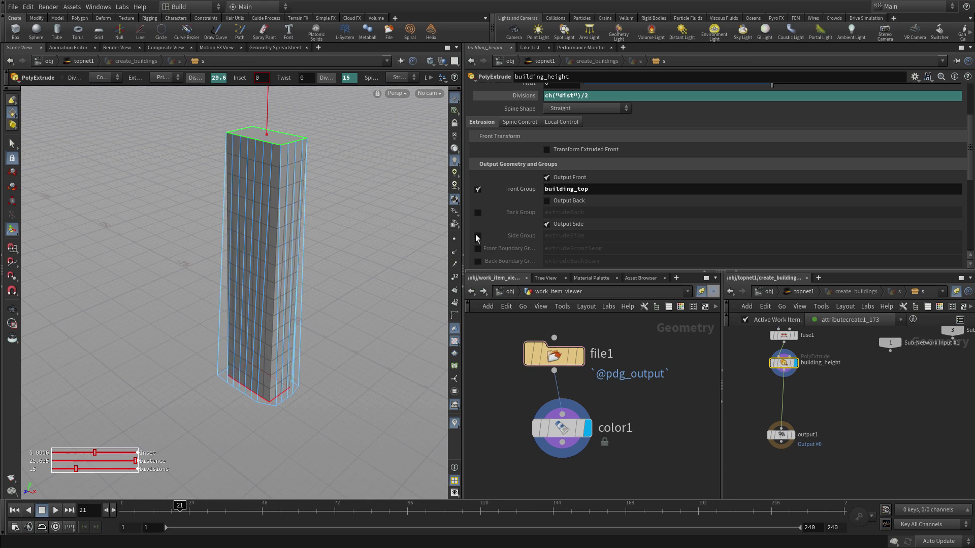
double_click(583, 236)
type("b")
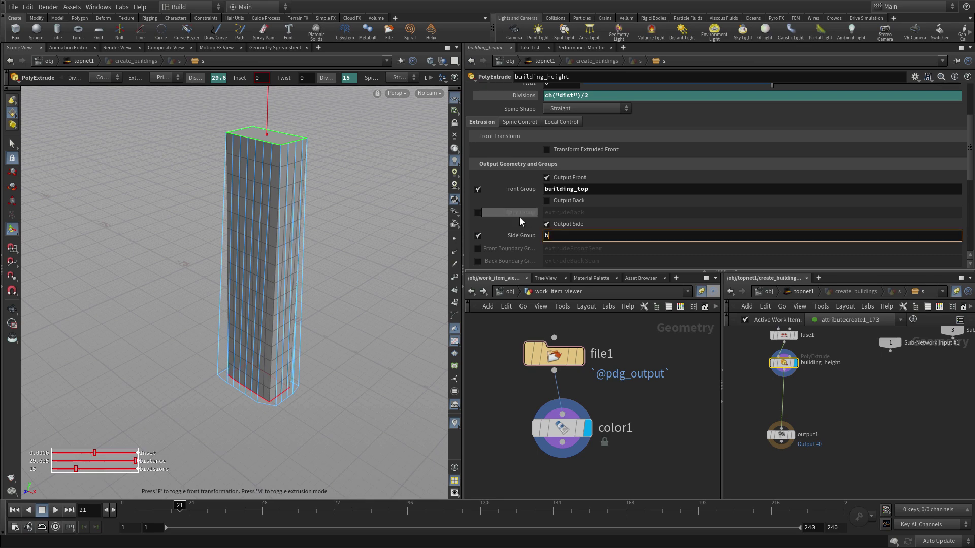
type("uilding_side")
key("Return")
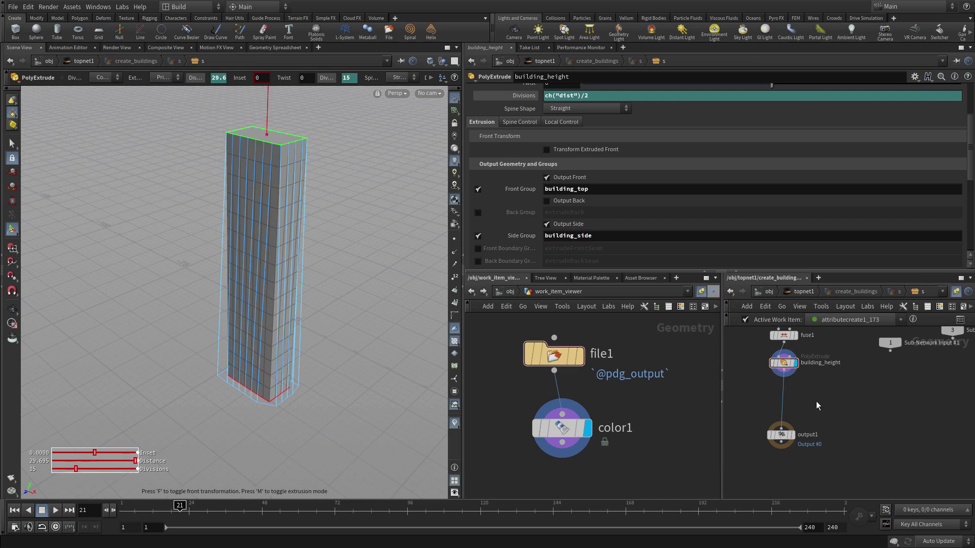
scroll(815, 401, "up", 3)
left_click_drag(815, 401, 858, 409)
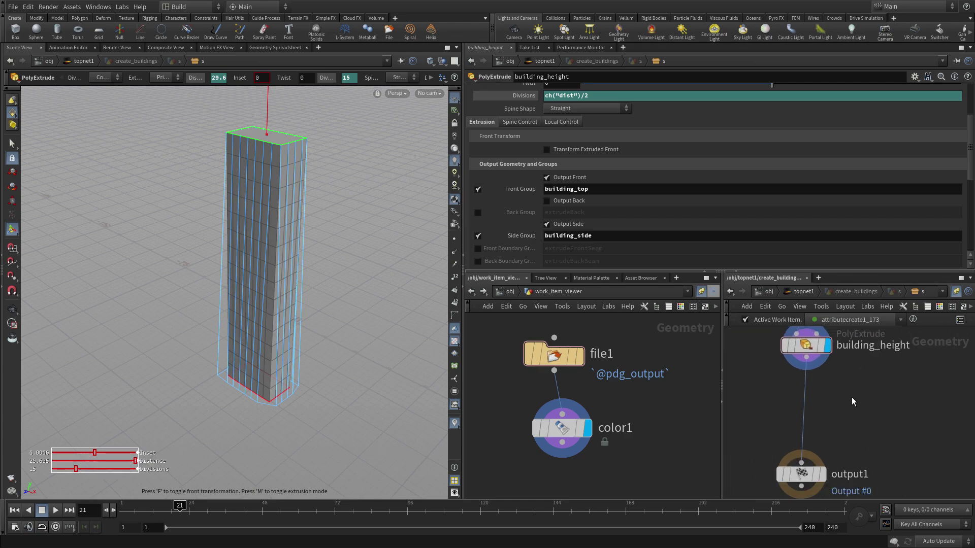
- Insert a PolyExtrude named window_frames above output1 and set its display flag
key("Tab")
type("attrib")
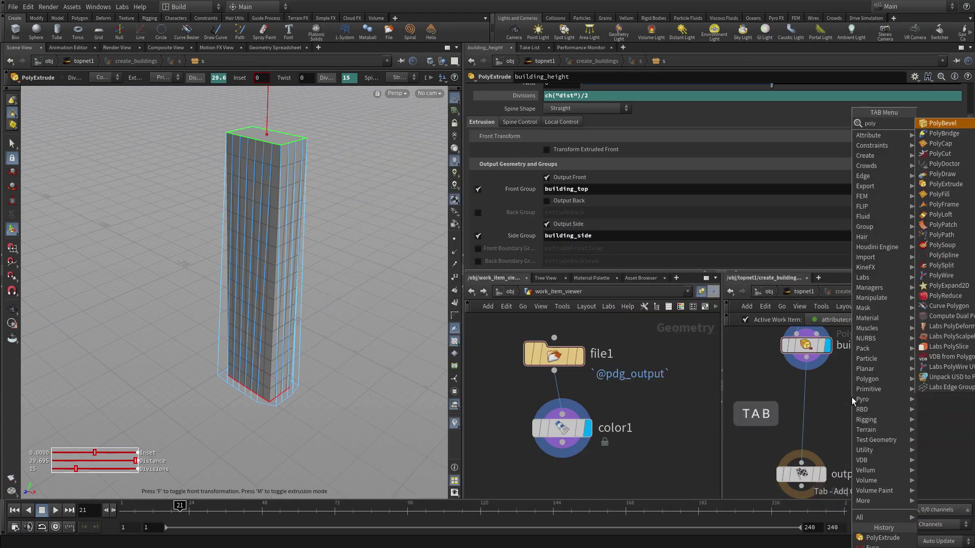
key("Return")
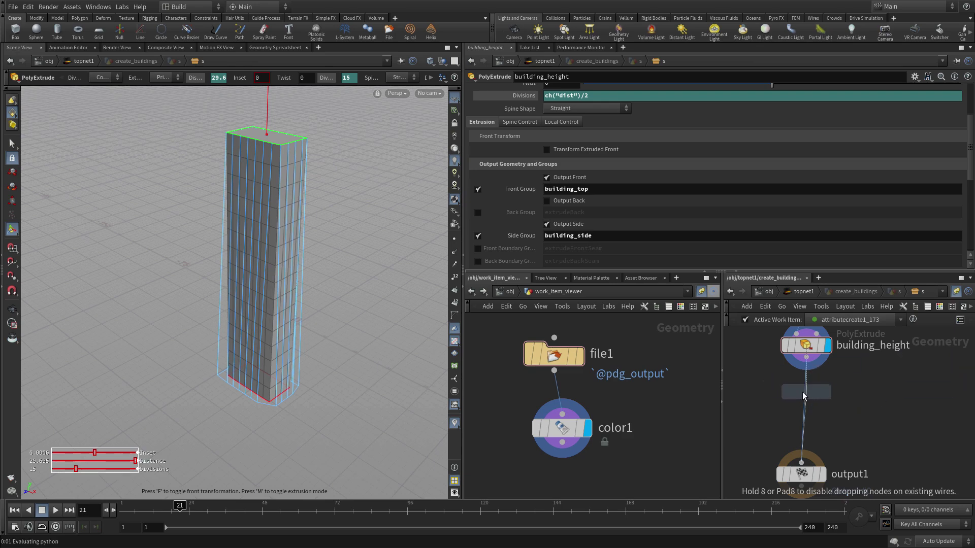
left_click(805, 395)
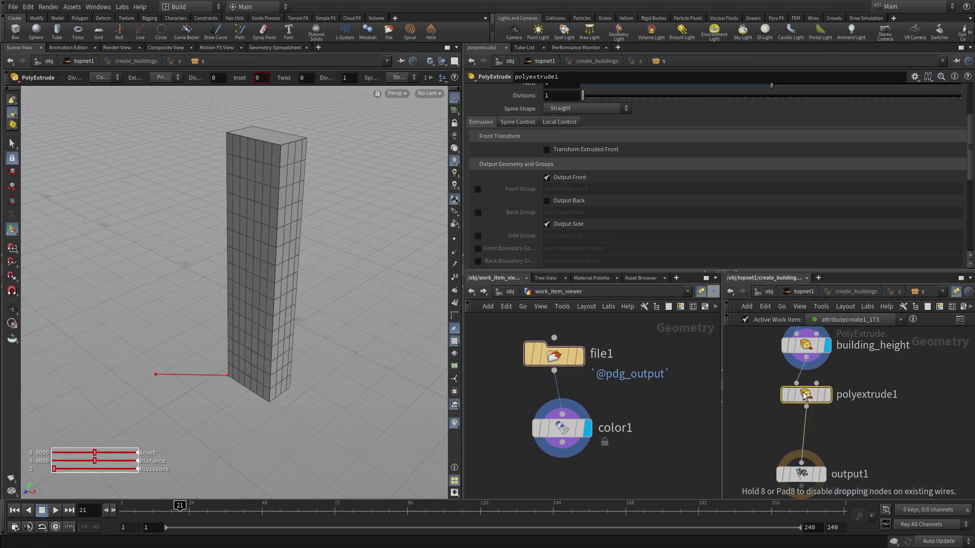
double_click(850, 397)
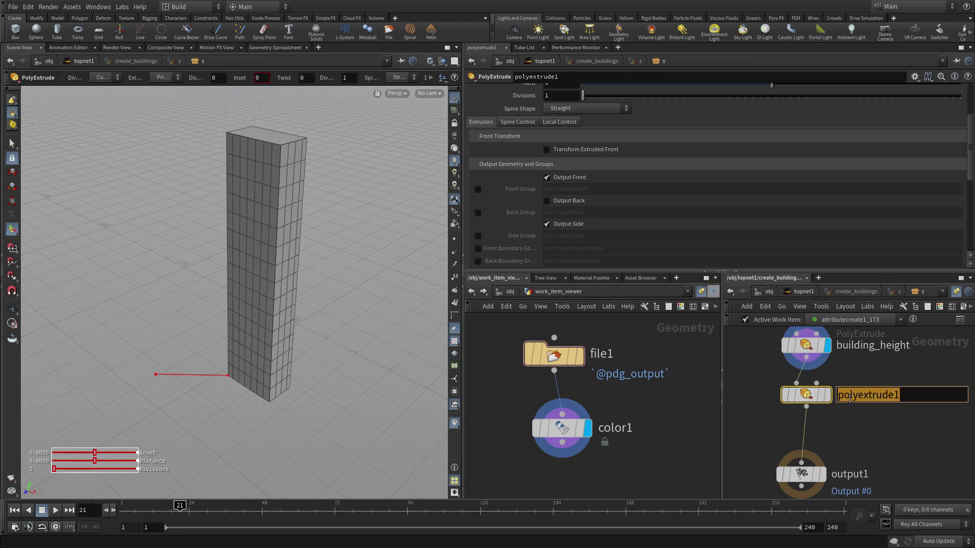
type("window_")
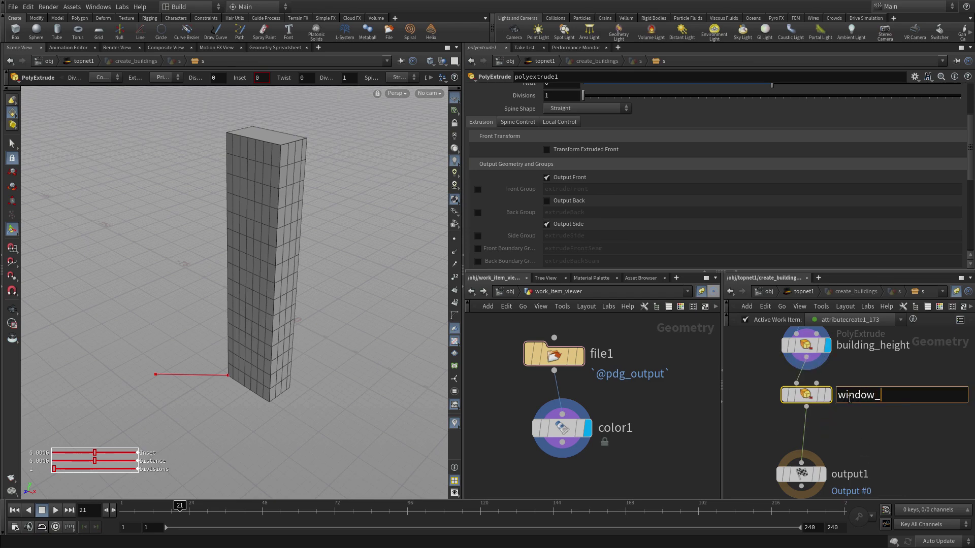
type("frames")
key("Return")
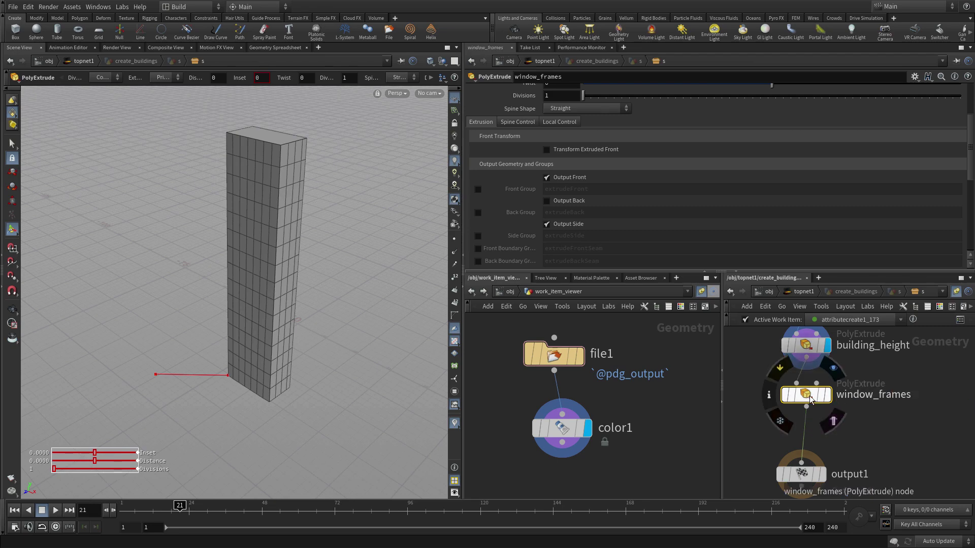
left_click(821, 395)
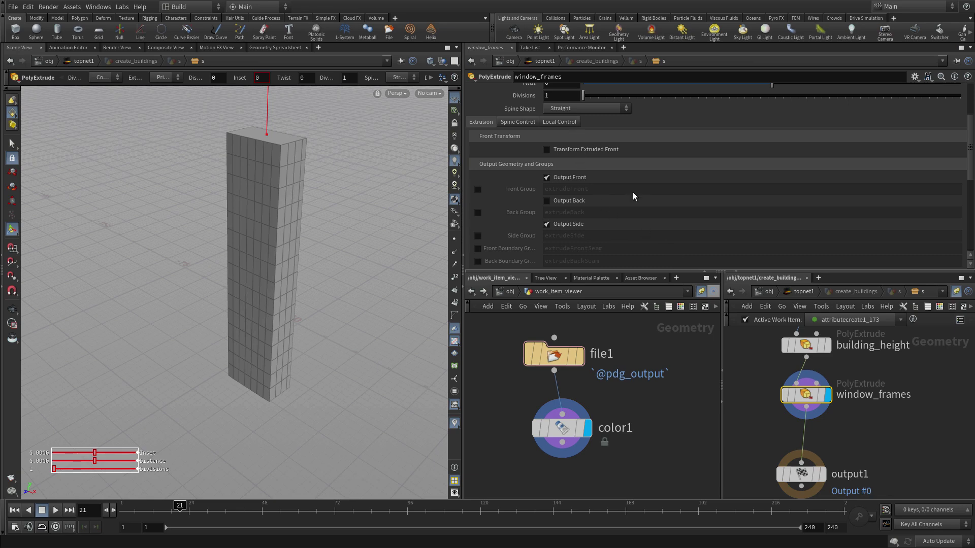
- Set window_frames to inset the building_side group by 0.05 as Individual Elements
scroll(633, 191, "up", 3)
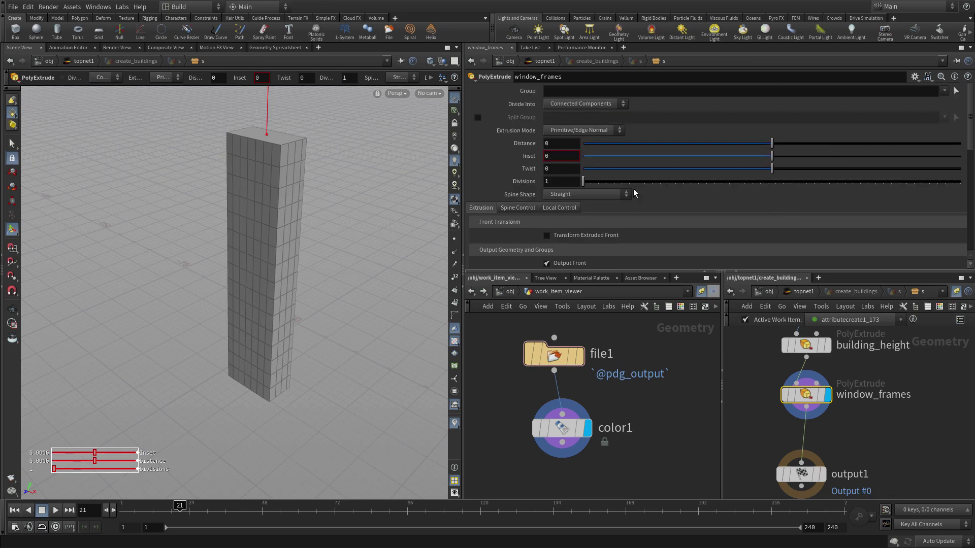
left_click(944, 91)
left_click(953, 102)
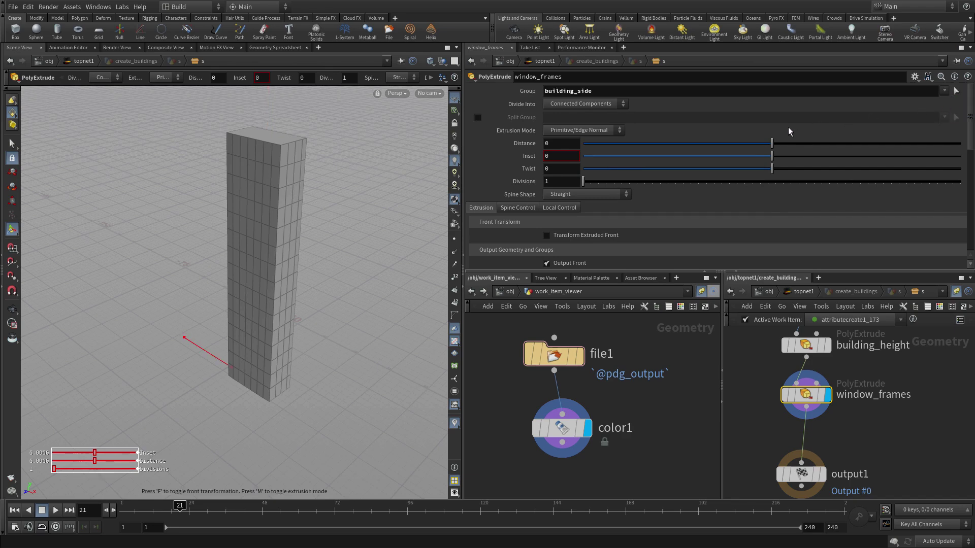
left_click(559, 157)
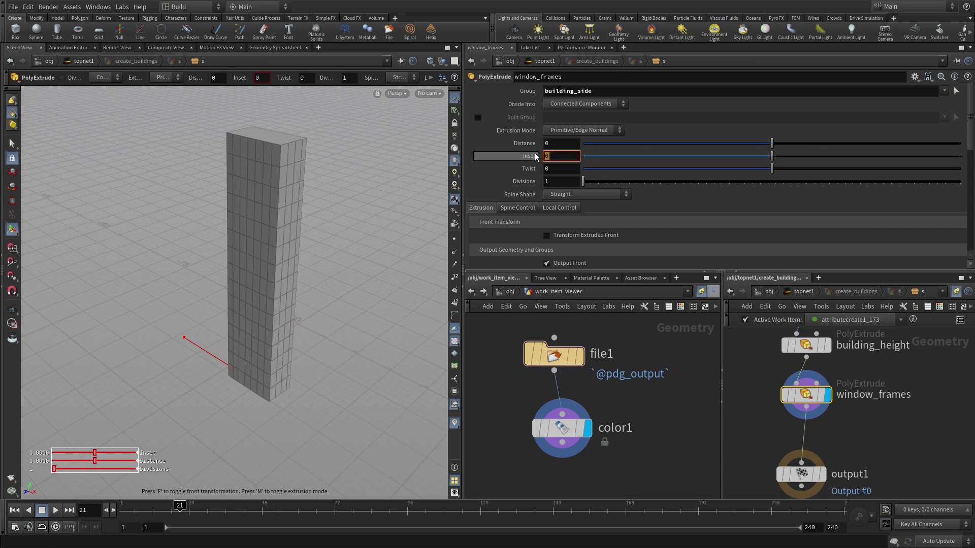
type("0.05")
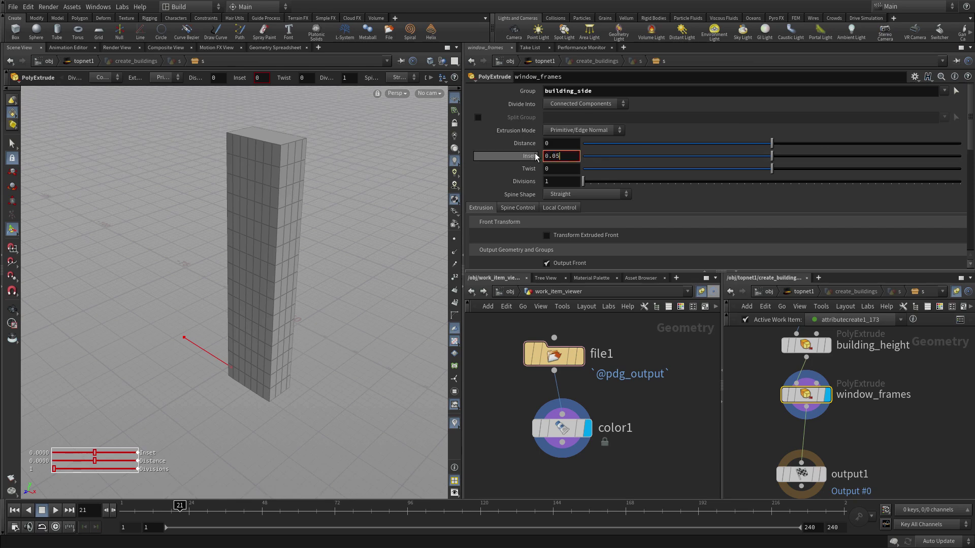
key("Return")
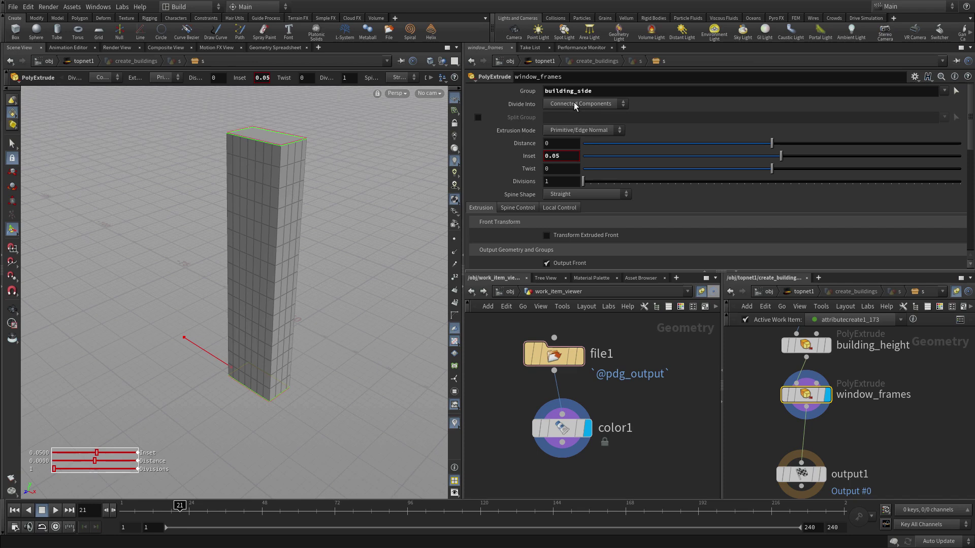
left_click(574, 102)
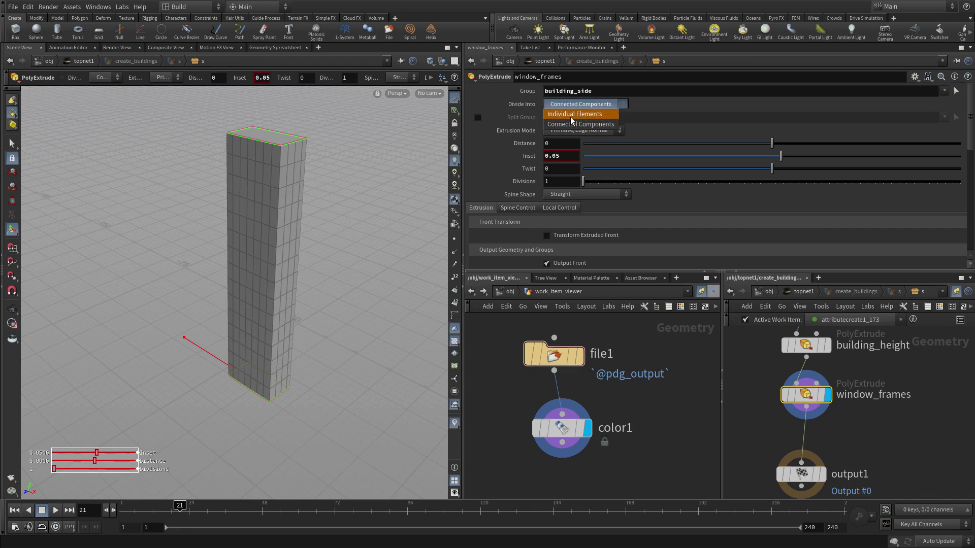
left_click(571, 117)
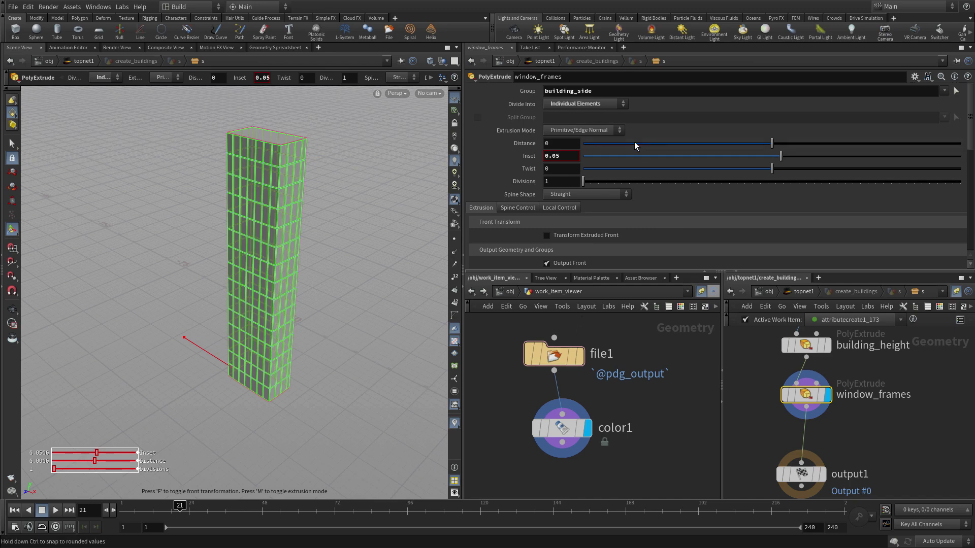
- Enable Front Group on window_frames and rename it from extrudeFront to window_out
scroll(638, 150, "down", 4)
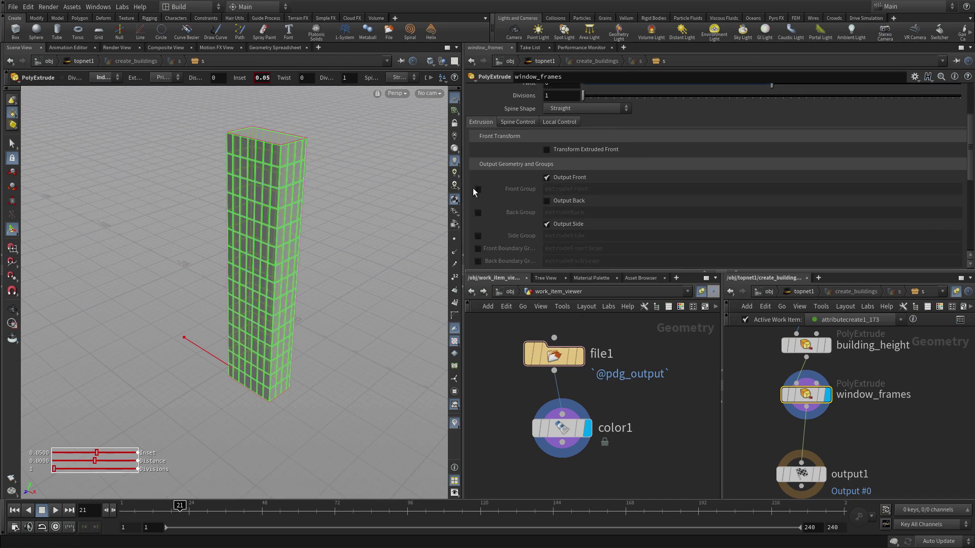
left_click(478, 189)
double_click(547, 188)
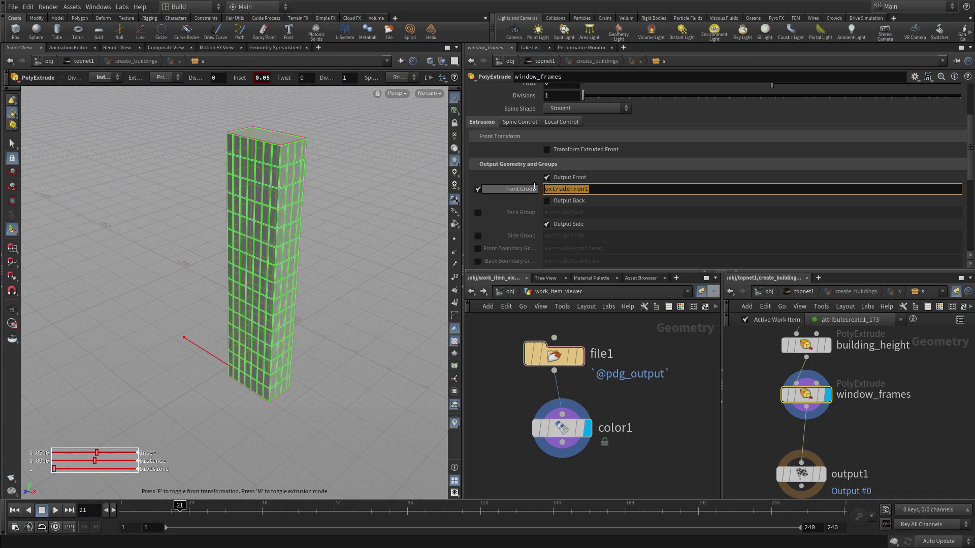
type("windo")
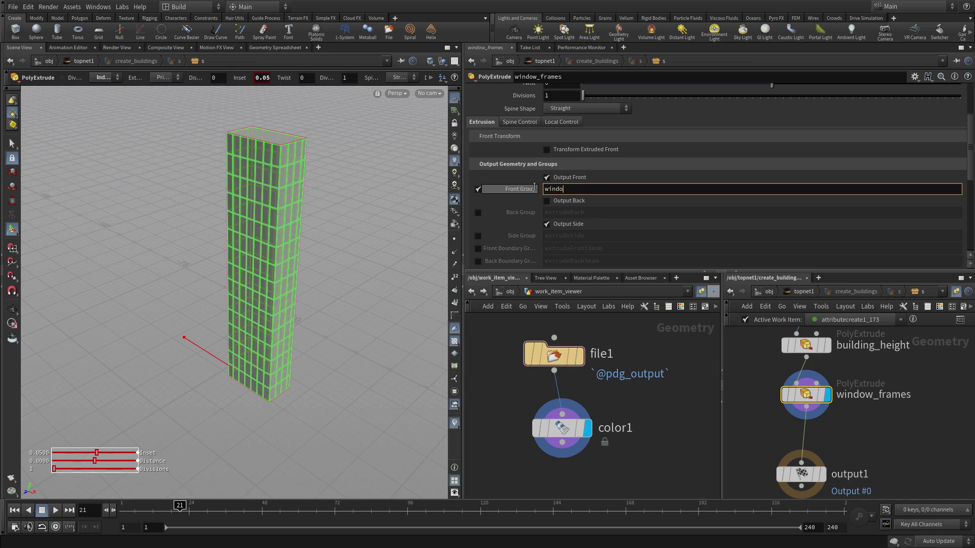
type("w_out")
key("Return")
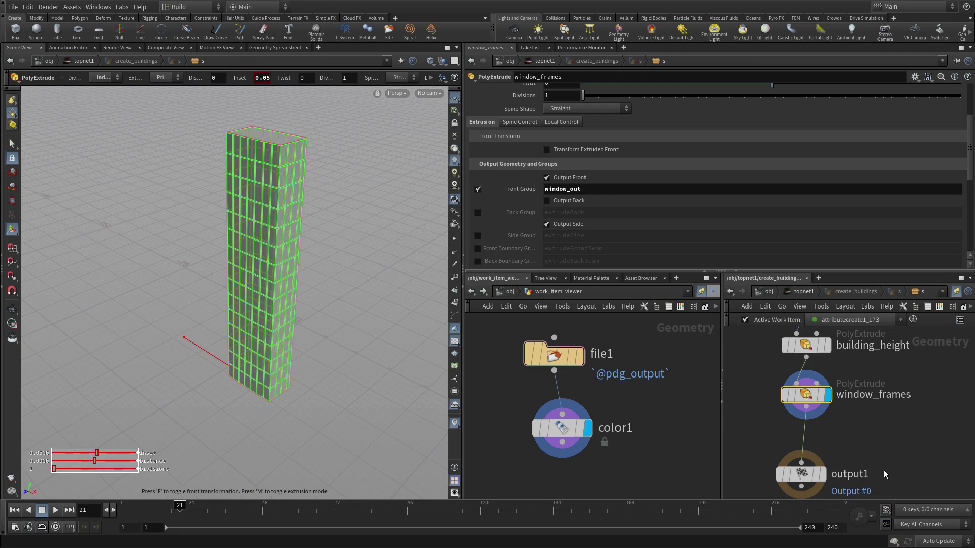
- Insert a PolyExtrude between window_frames and output1 and name it windows
key("Tab")
type("pol")
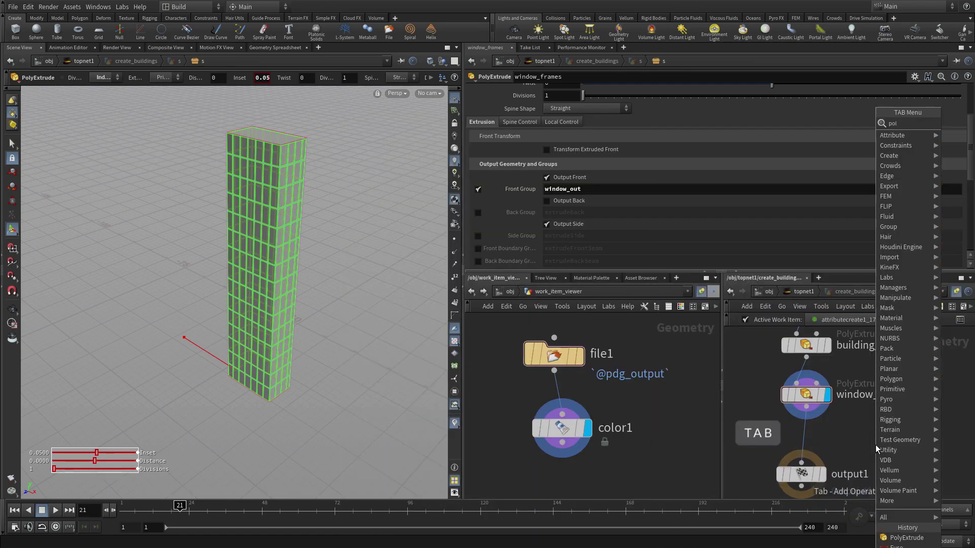
key("Return")
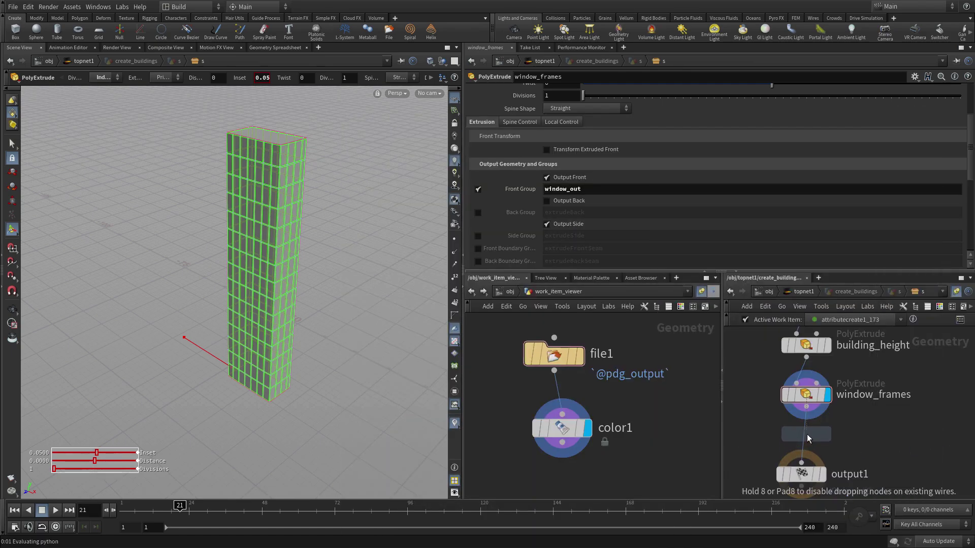
left_click(808, 439)
double_click(856, 445)
type("W")
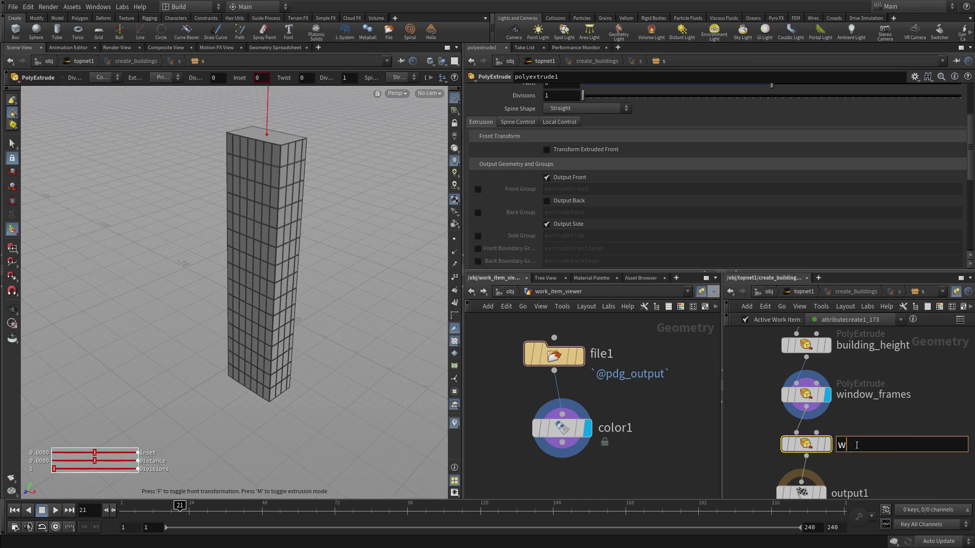
type("indows")
key("Return")
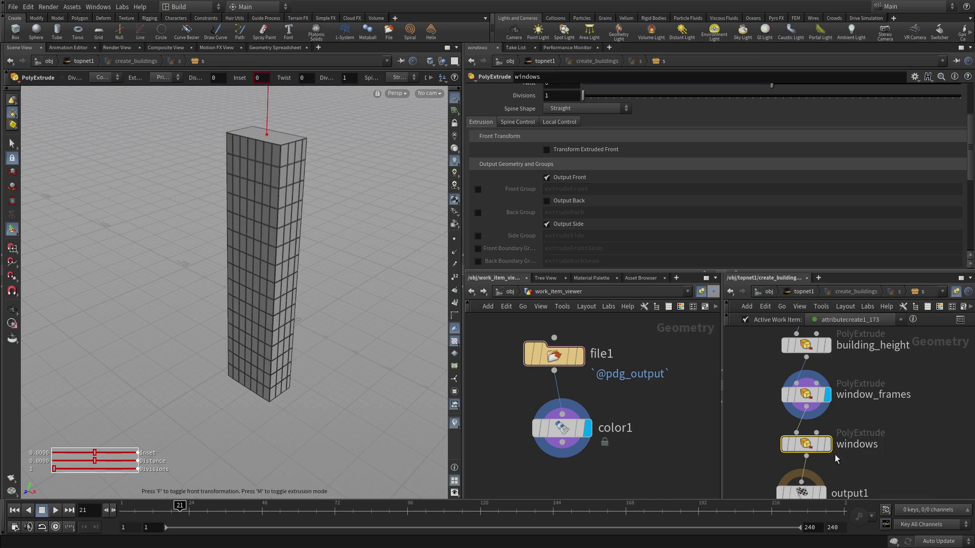
- Extrude the window_out group by a Distance of -0.05 to recess the windows
scroll(801, 224, "up", 4)
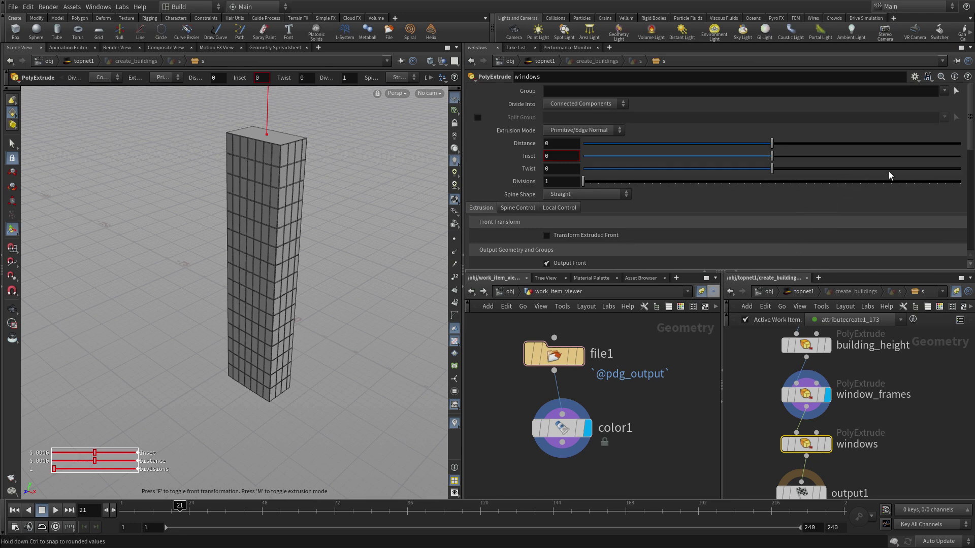
left_click(947, 92)
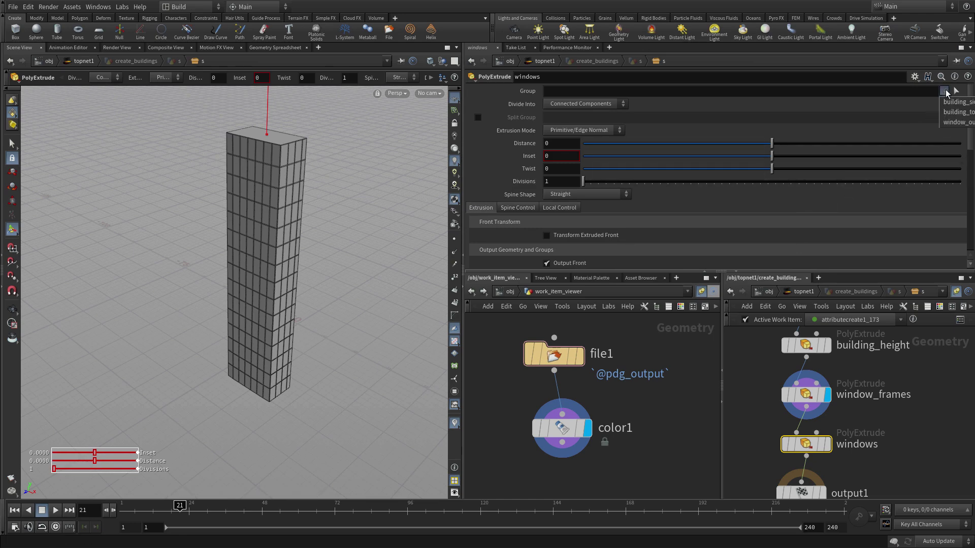
left_click(954, 118)
left_click(546, 144)
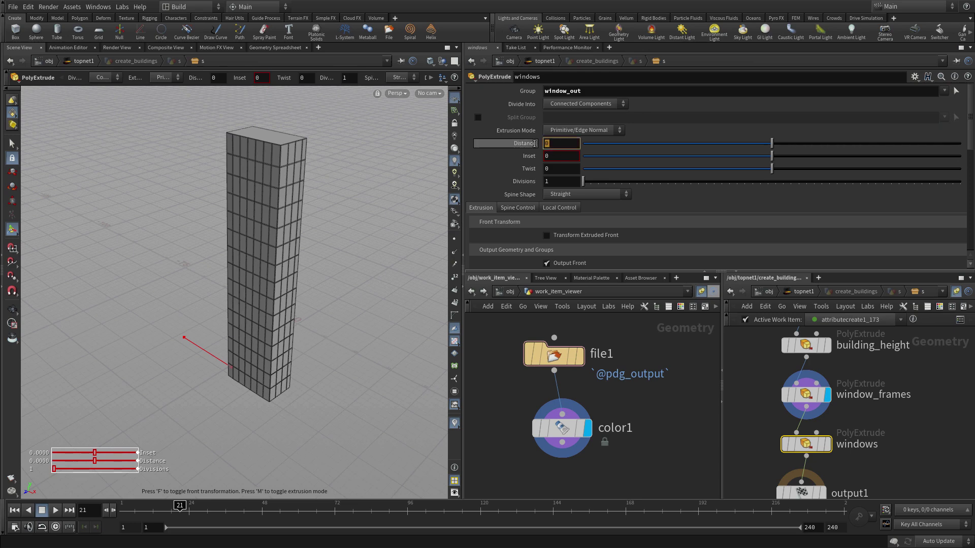
type("-0.05")
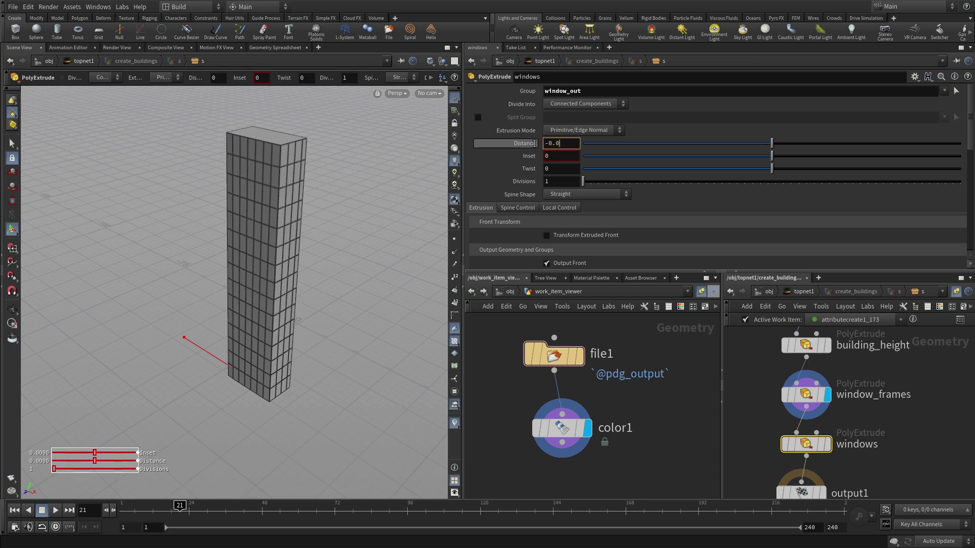
key("Return")
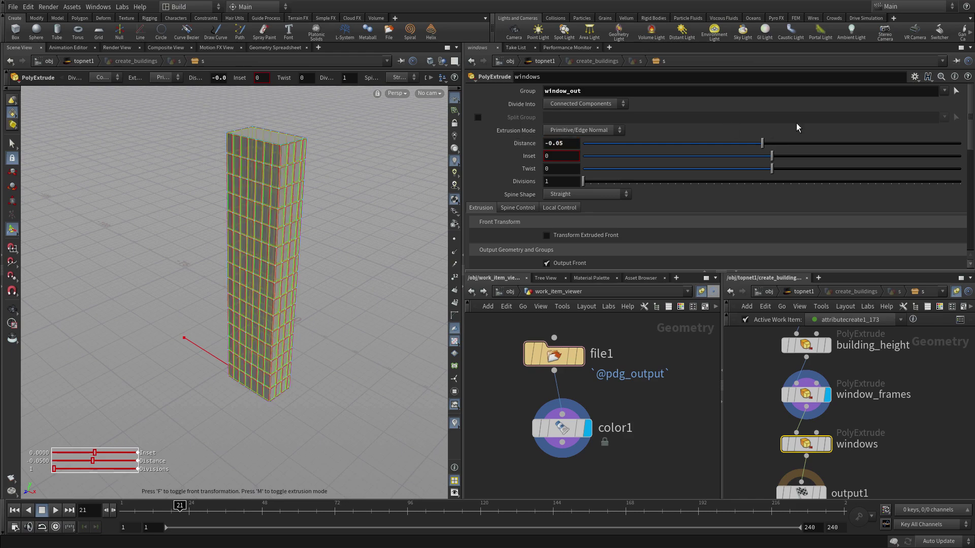
left_click(907, 492)
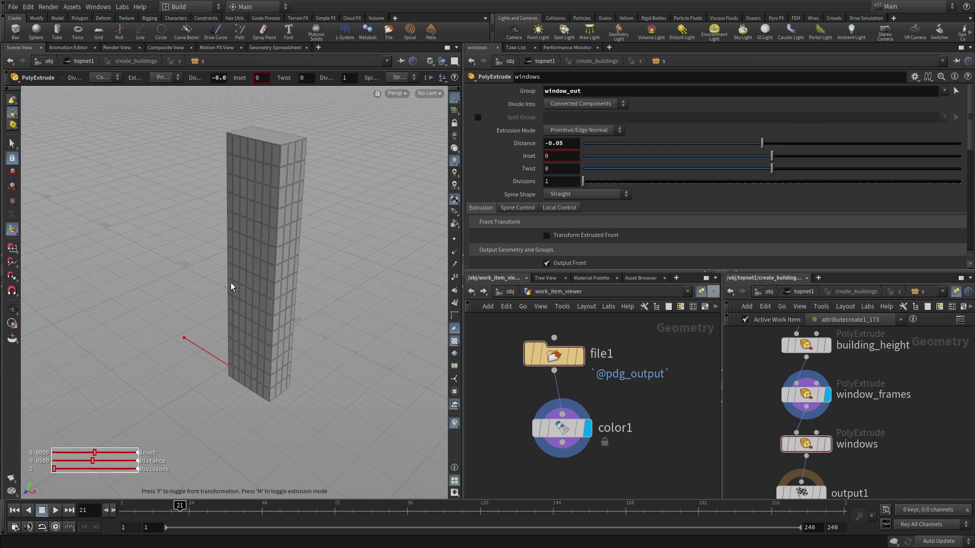
- Display the windows node, inspect the recessed facade, and shift the network to leave room below
right_click_drag(230, 287, 364, 183, "alt")
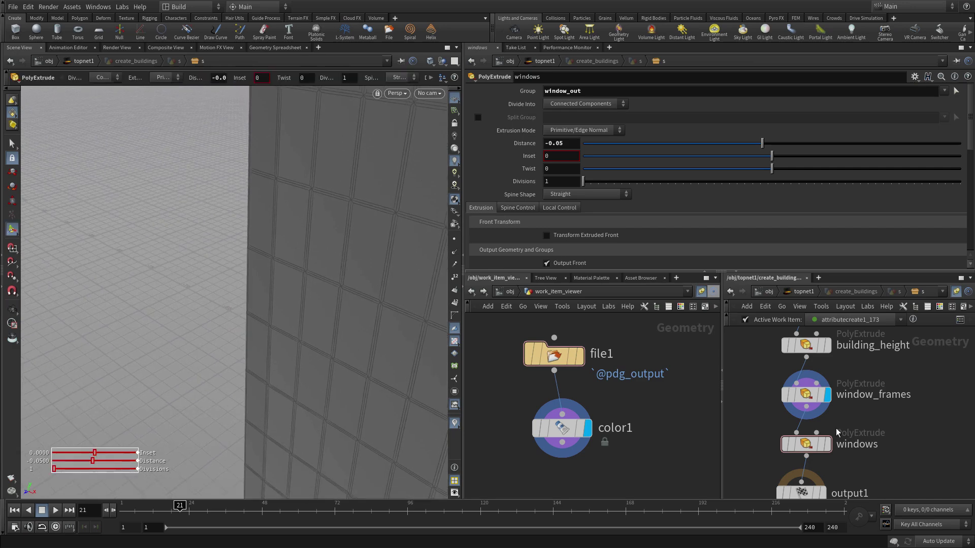
left_click(828, 445)
left_click(783, 443)
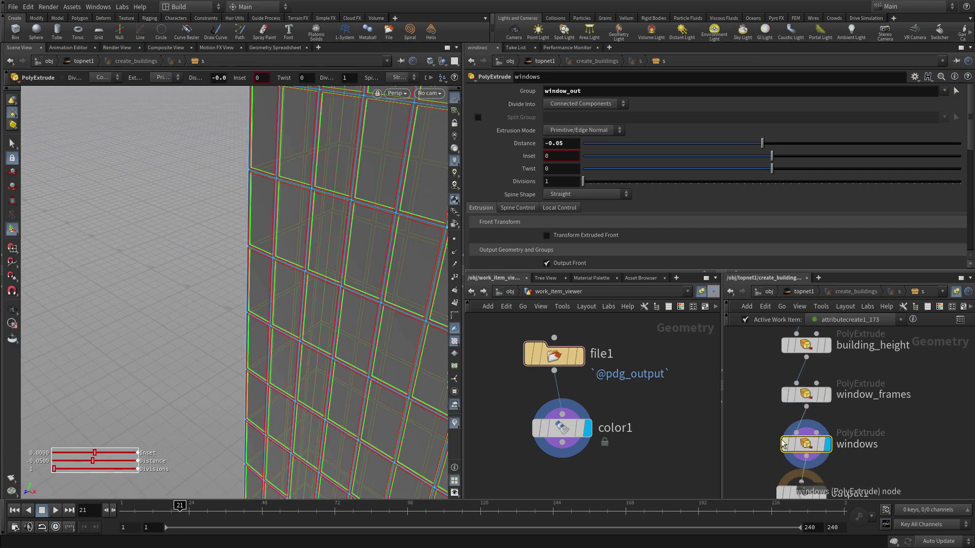
key("Escape")
left_click_drag(315, 279, 347, 238)
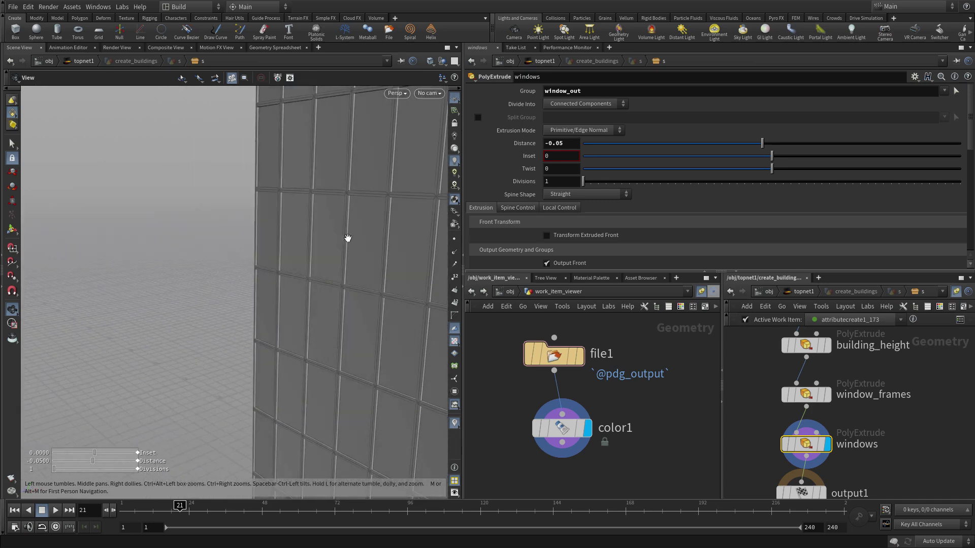
right_click_drag(348, 238, 52, 317)
right_click_drag(279, 312, 154, 328)
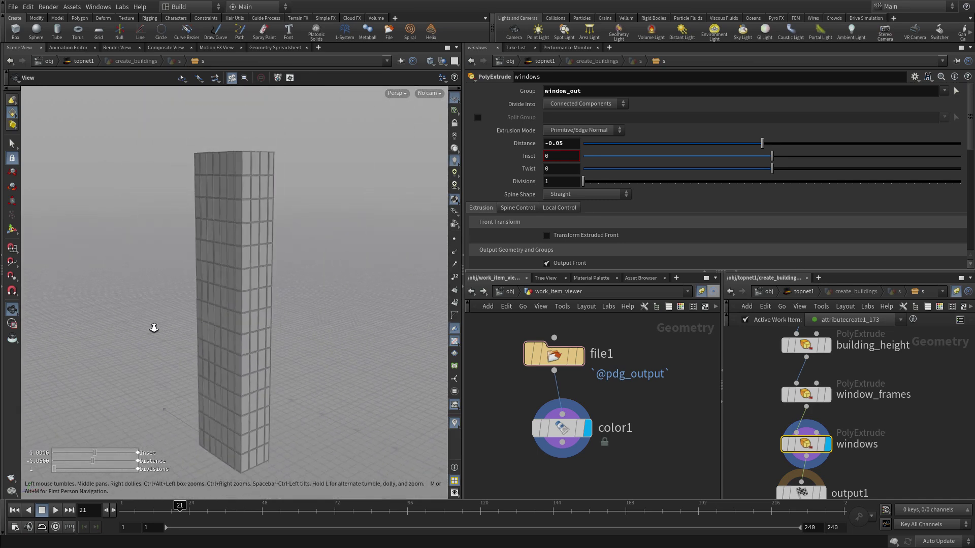
middle_click_drag(235, 285, 274, 282)
key("Return")
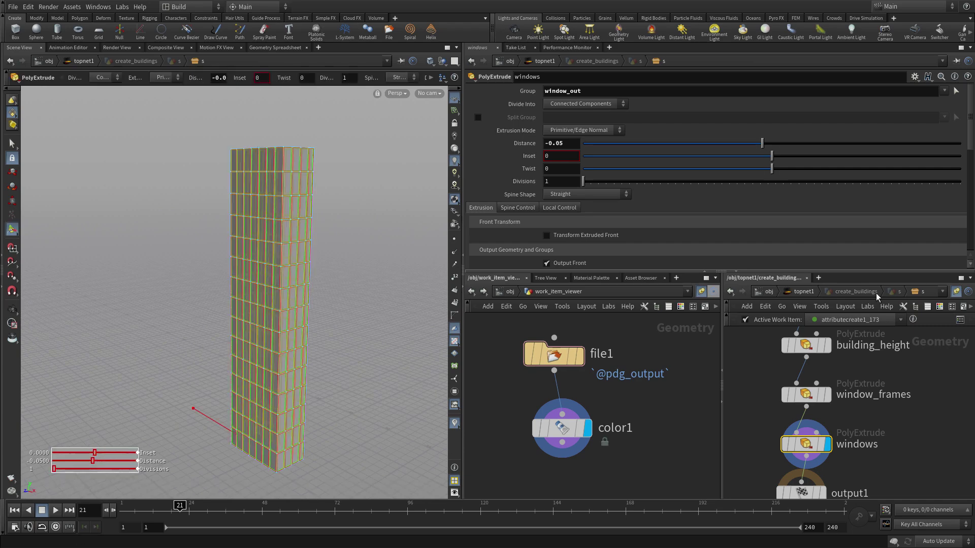
middle_click_drag(895, 451, 886, 353)
left_click_drag(792, 396, 787, 460)
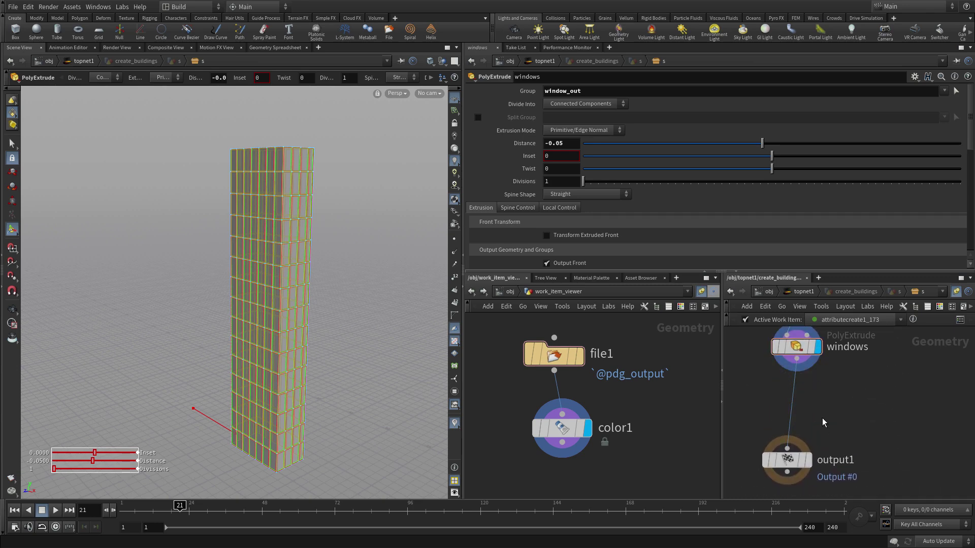
- Add a PolyExtrude between windows and output1 and name it extend_roof
key("Tab")
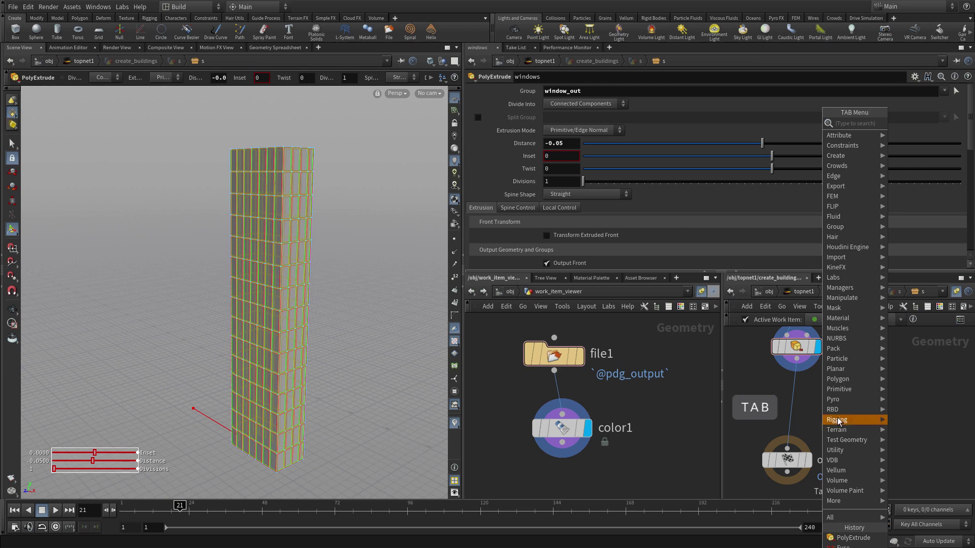
left_click(856, 541)
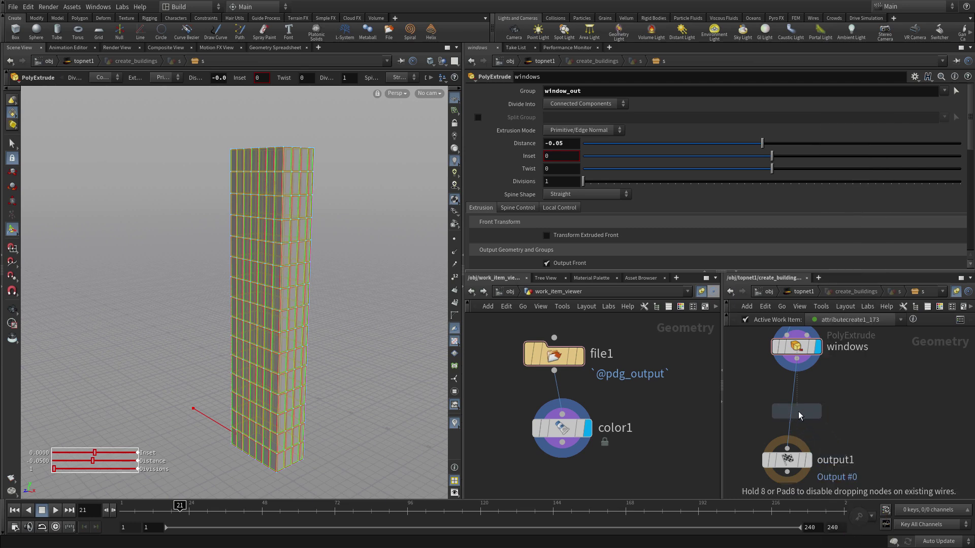
left_click(796, 396)
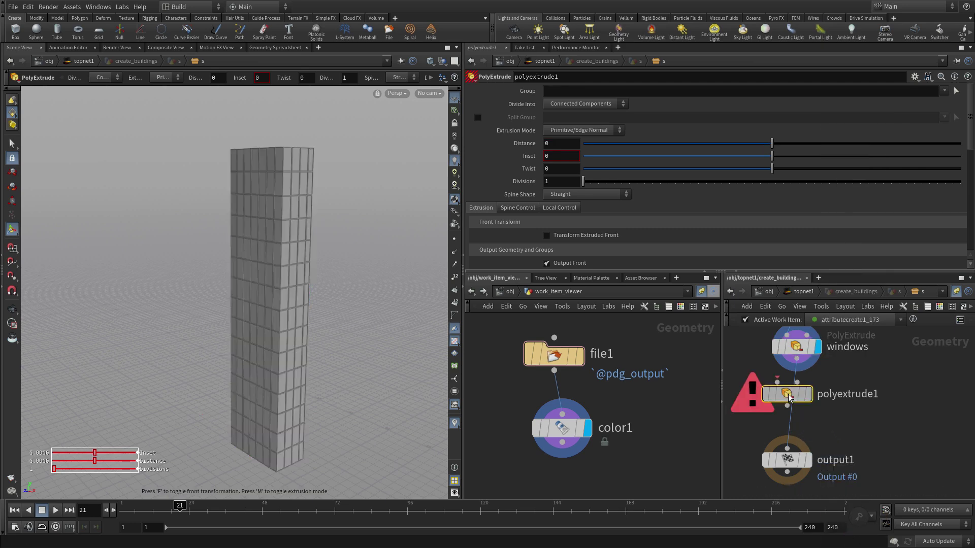
double_click(855, 395)
type("extend_roof")
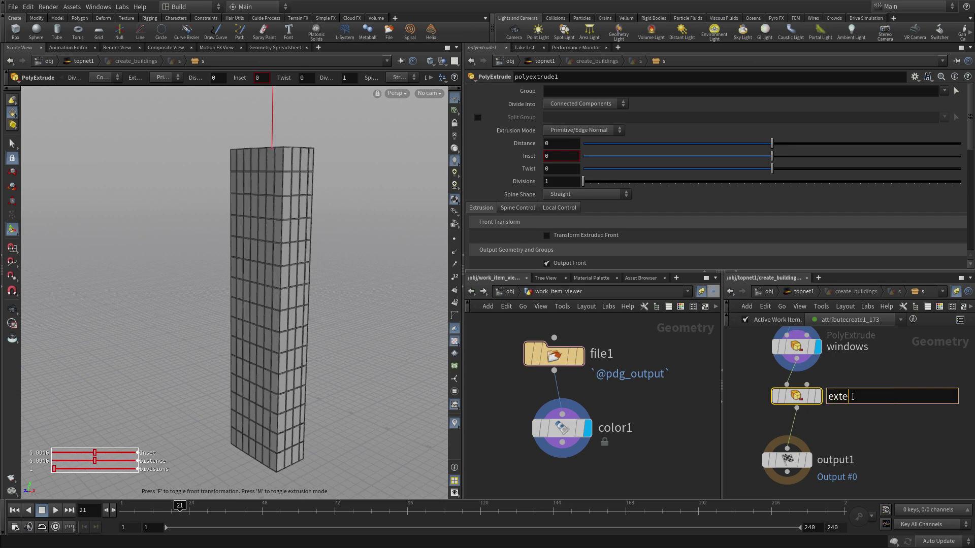
key("Return")
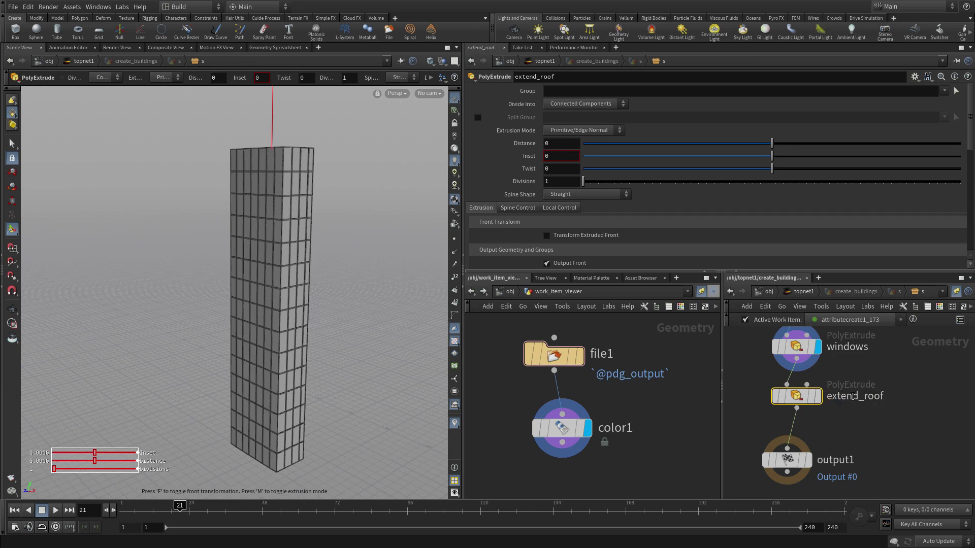
- Extrude the building_top group by 0.5 and display the extend_roof result
scroll(716, 229, "down", 3)
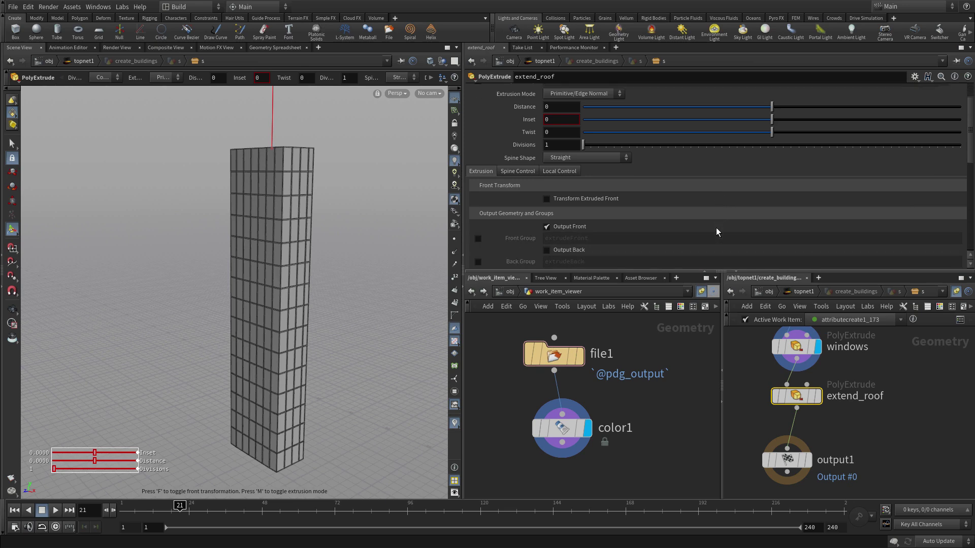
scroll(716, 232, "up", 3)
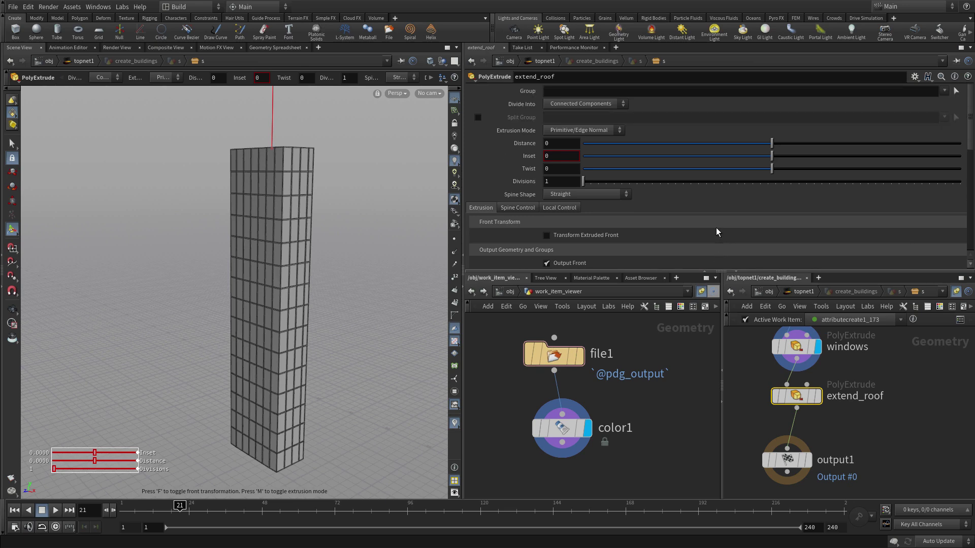
left_click(944, 91)
left_click(950, 107)
left_click(548, 143)
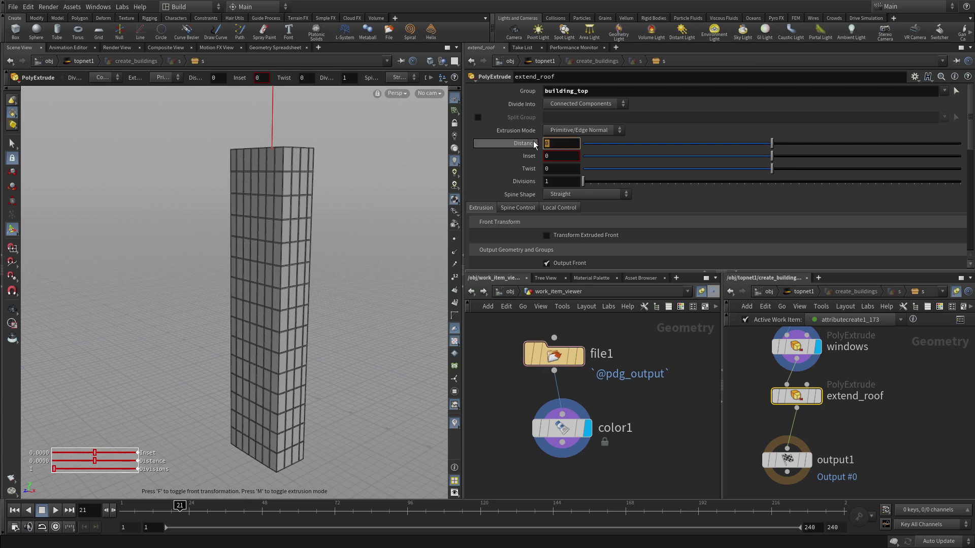
type("0.5")
key("Return")
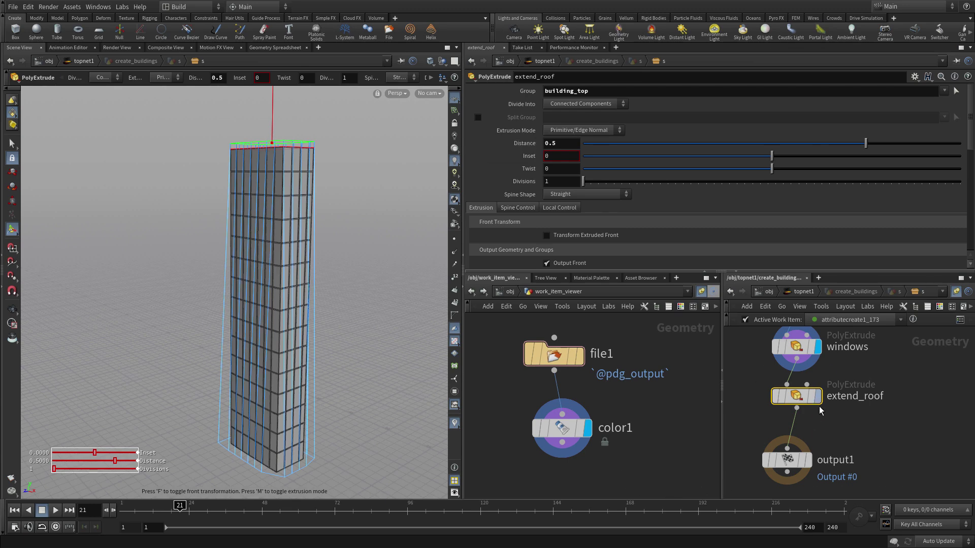
left_click(818, 397)
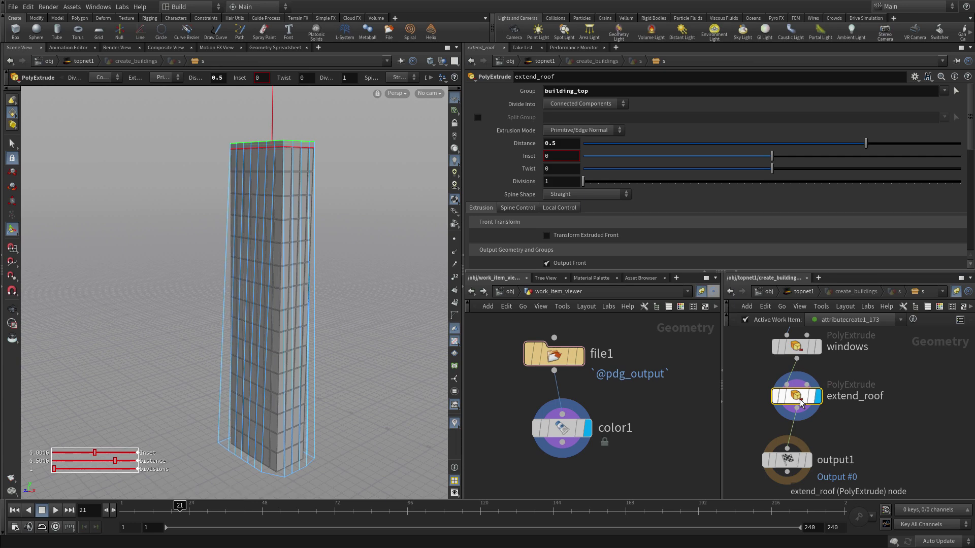
- Tidy the layout and add a PolyExtrude named roof_edge below extend_roof
key("l")
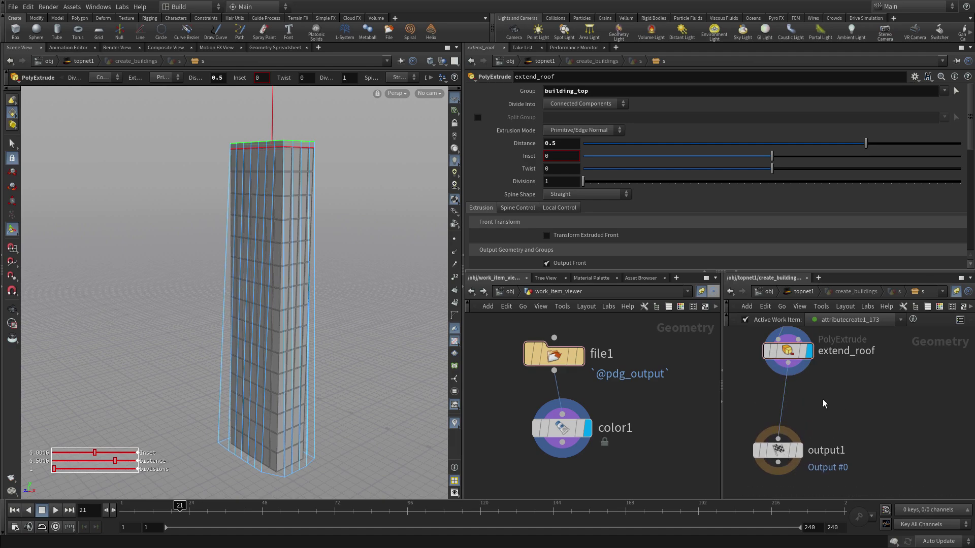
key("Tab")
type("p")
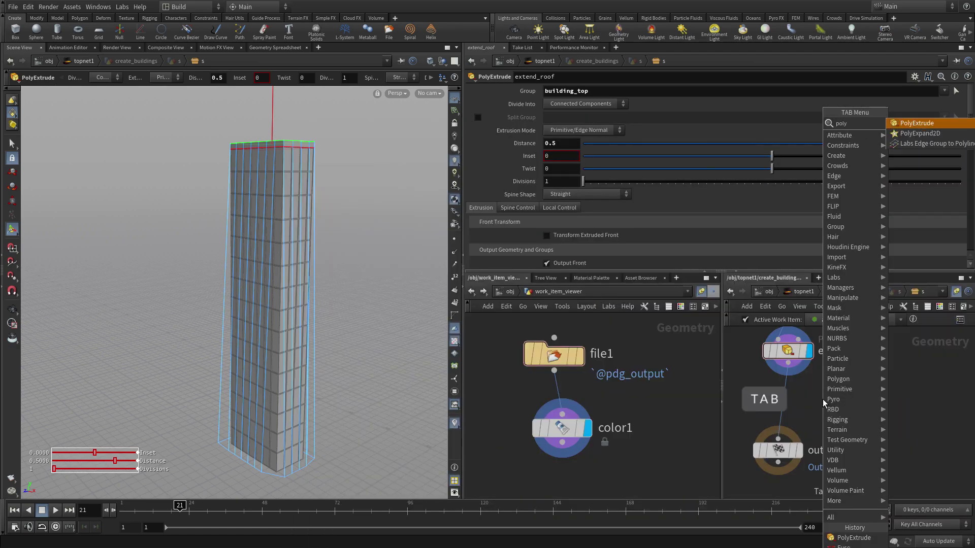
key("Return")
left_click(788, 399)
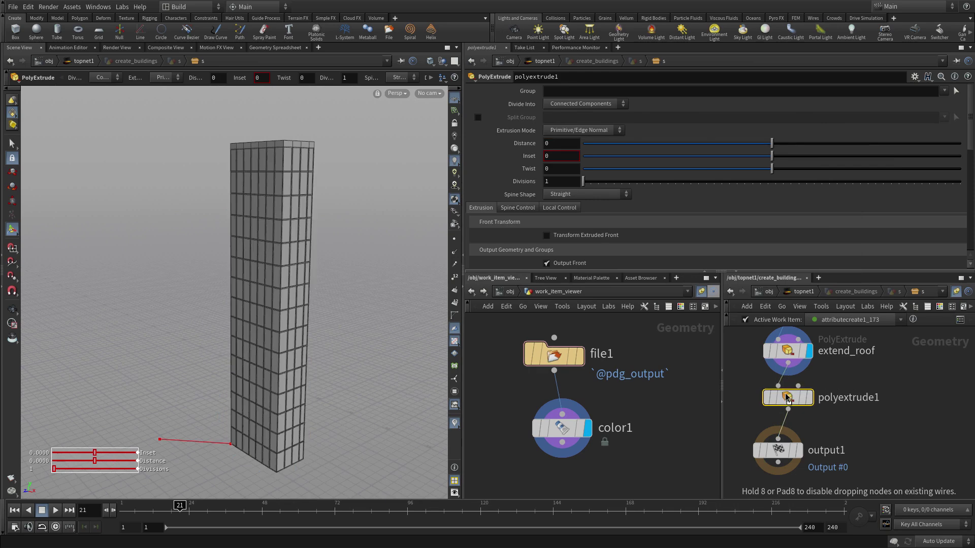
double_click(844, 404)
double_click(843, 402)
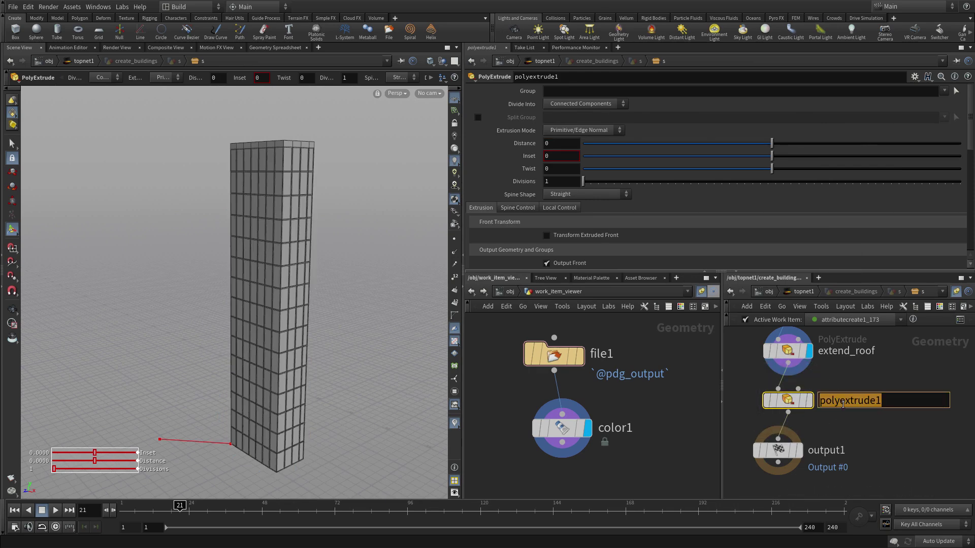
type("roo")
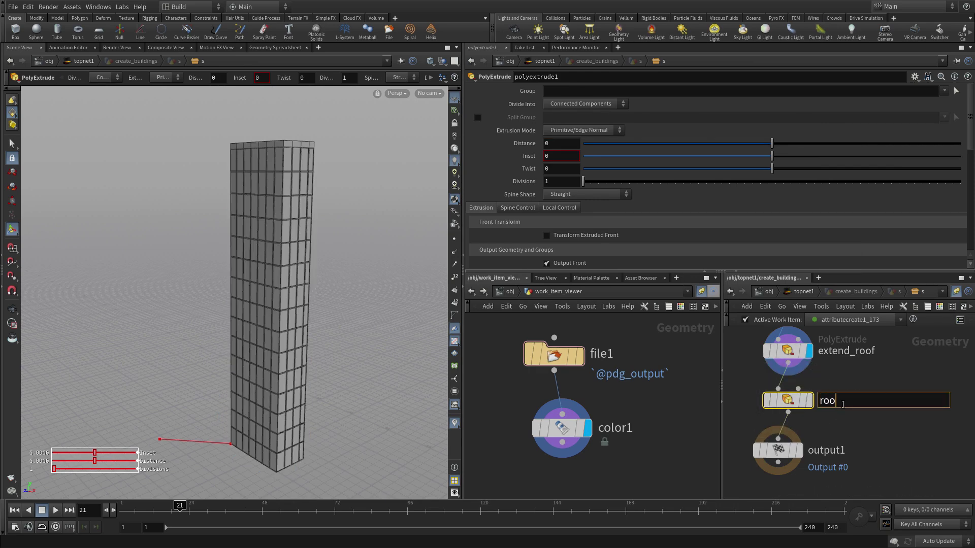
type("f_edge")
key("Return")
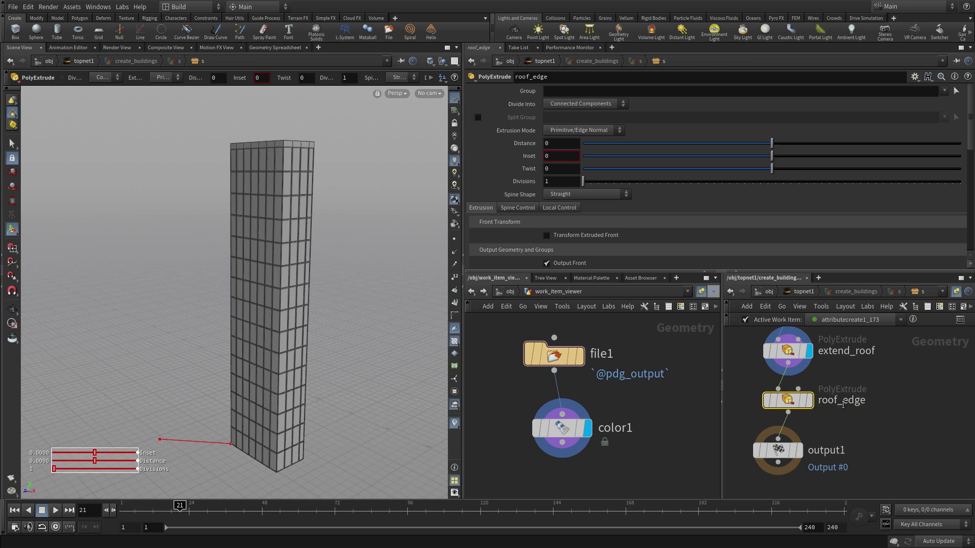
- Inset the building_top faces by 0.3 and check the roof from above
left_click(945, 91)
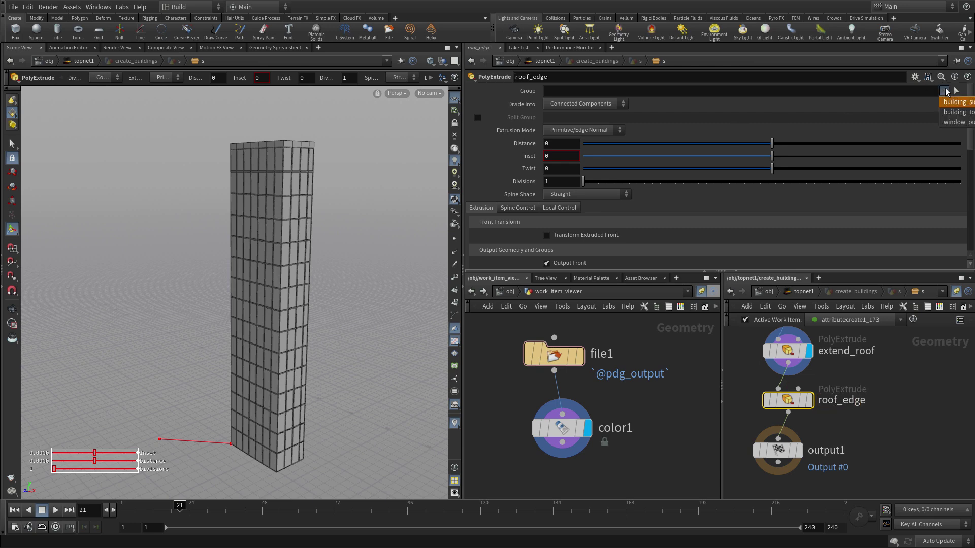
left_click(956, 113)
left_click(547, 157)
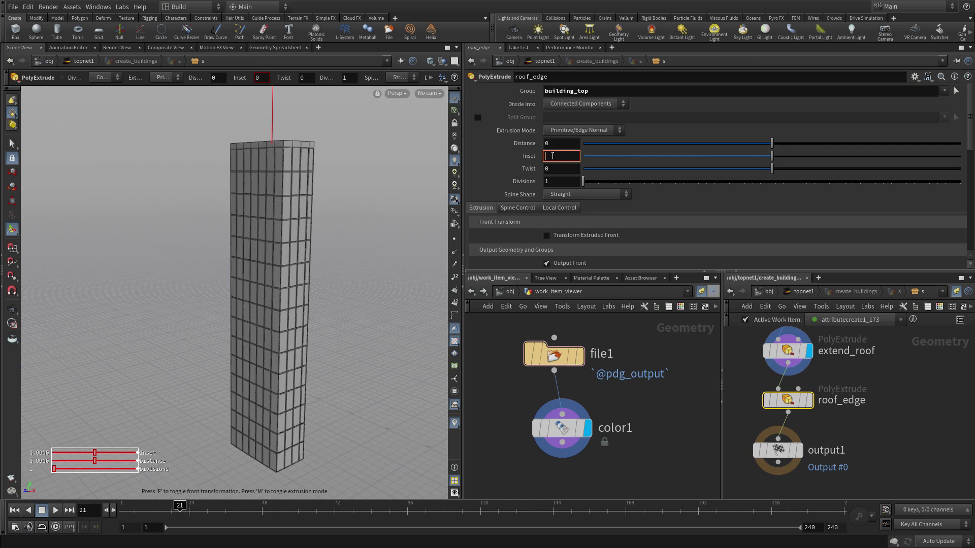
type(".3")
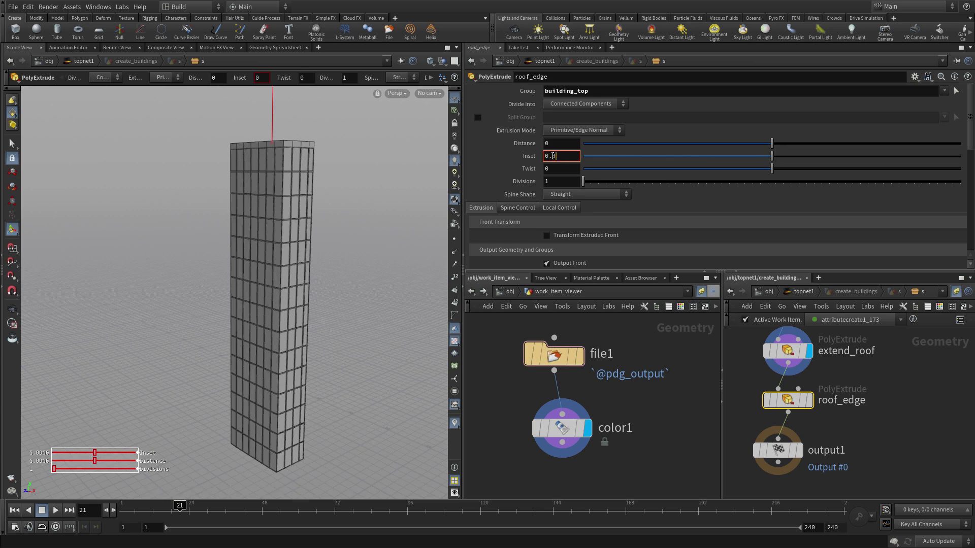
key("Return")
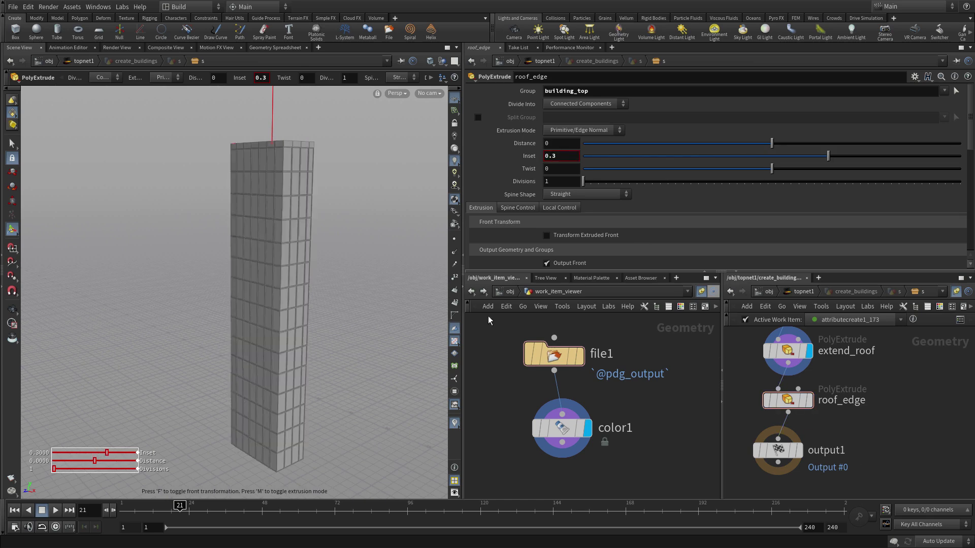
key("Escape")
left_click_drag(325, 219, 391, 183)
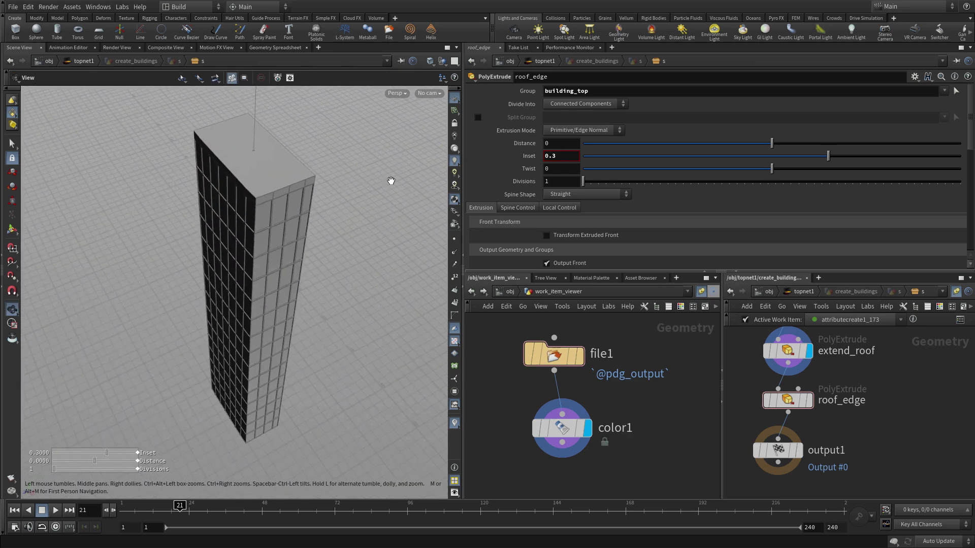
key("Return")
- Enable roof_edge's Front Group and name it roof_out
left_click(792, 406)
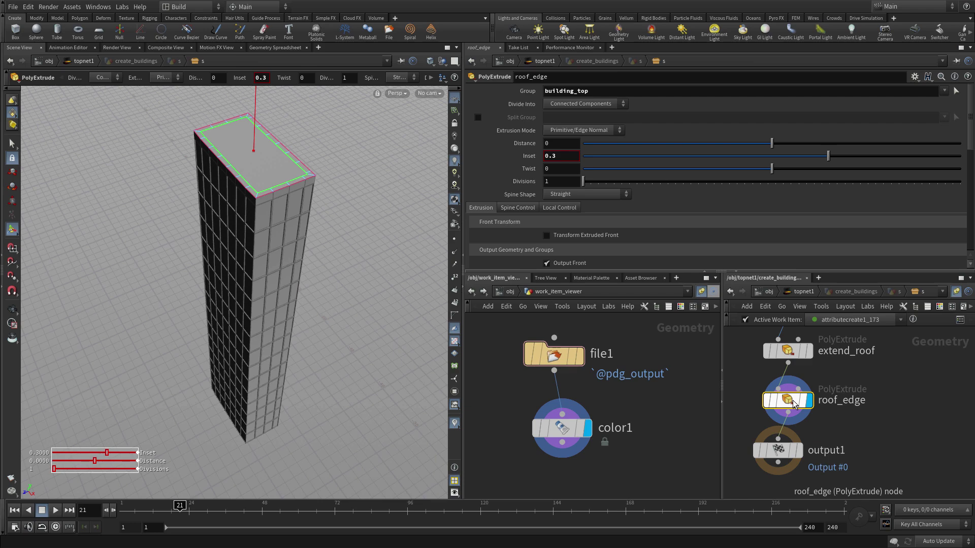
scroll(646, 172, "down", 3)
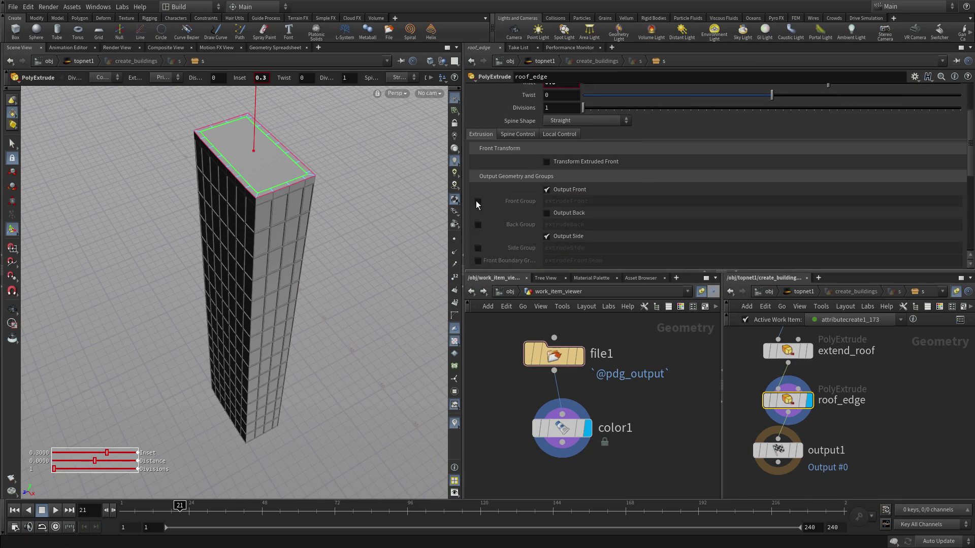
left_click(478, 201)
left_click_drag(589, 202, 505, 199)
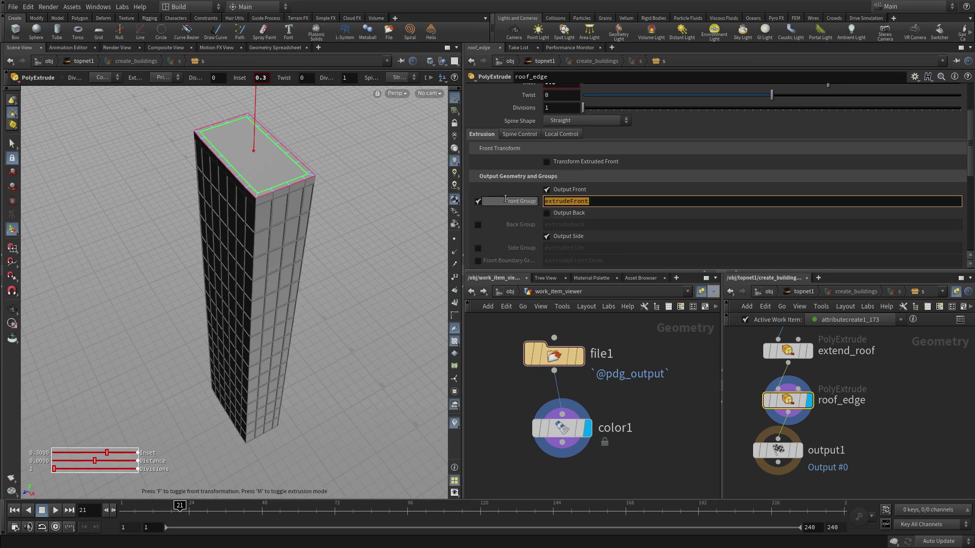
type("roof_out")
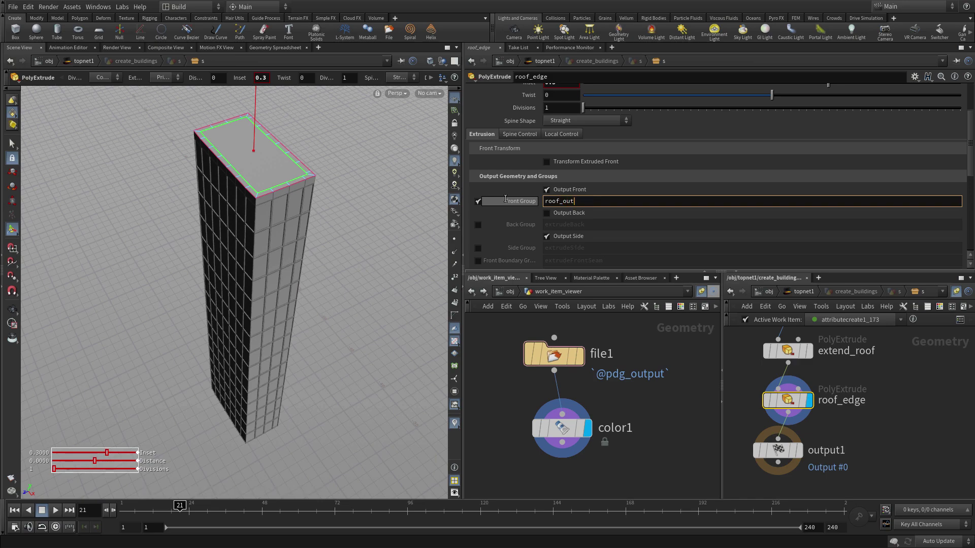
key("Return")
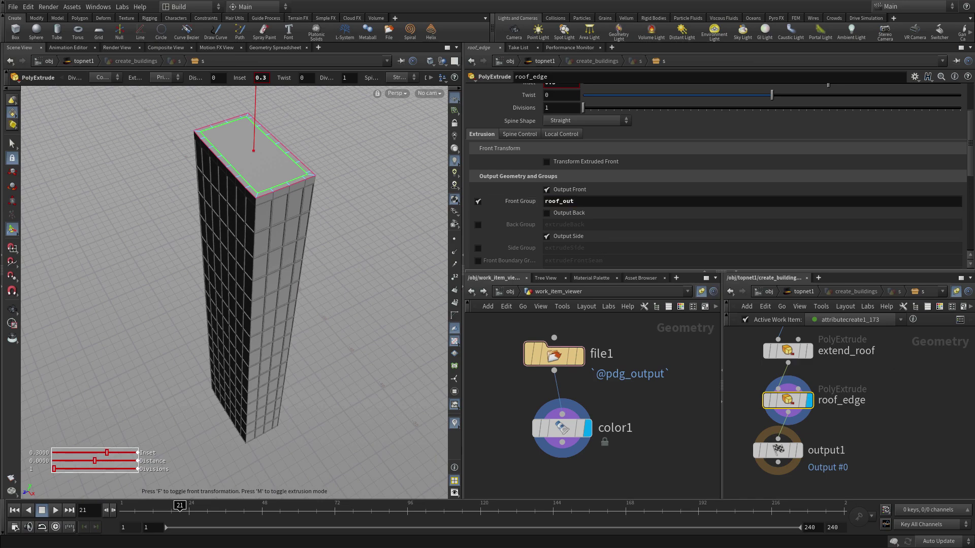
- Move output1 lower in the network to make room for another node
middle_click_drag(946, 493, 944, 401)
left_click_drag(779, 359, 780, 412)
key("Tab")
- Add a PolyExtrude above output1 that extrudes the roof_out faces by -0.25
type("polye")
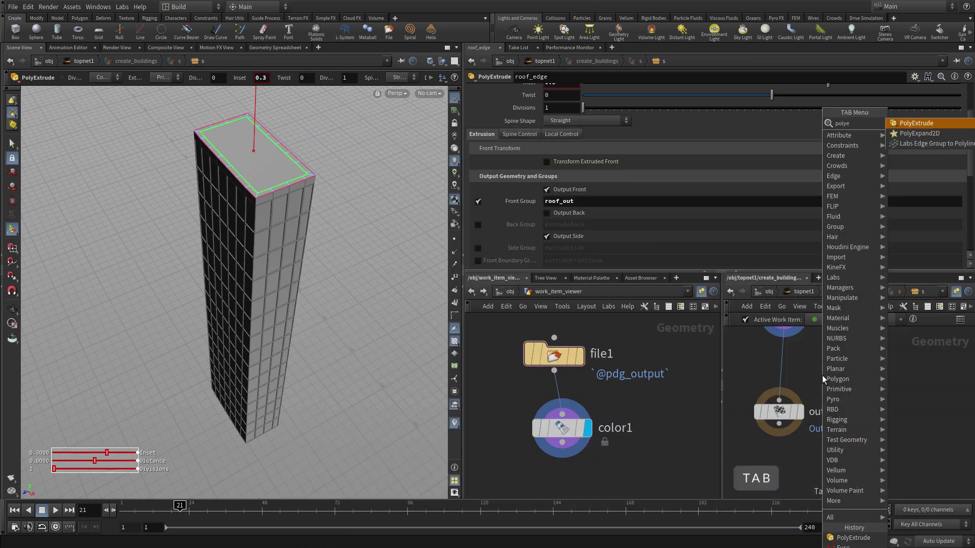
key("Return")
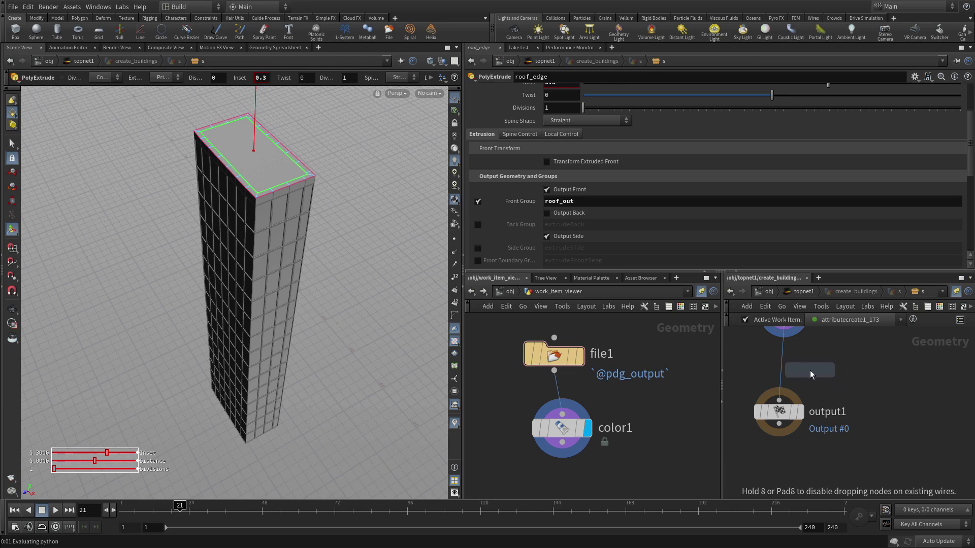
left_click(777, 363)
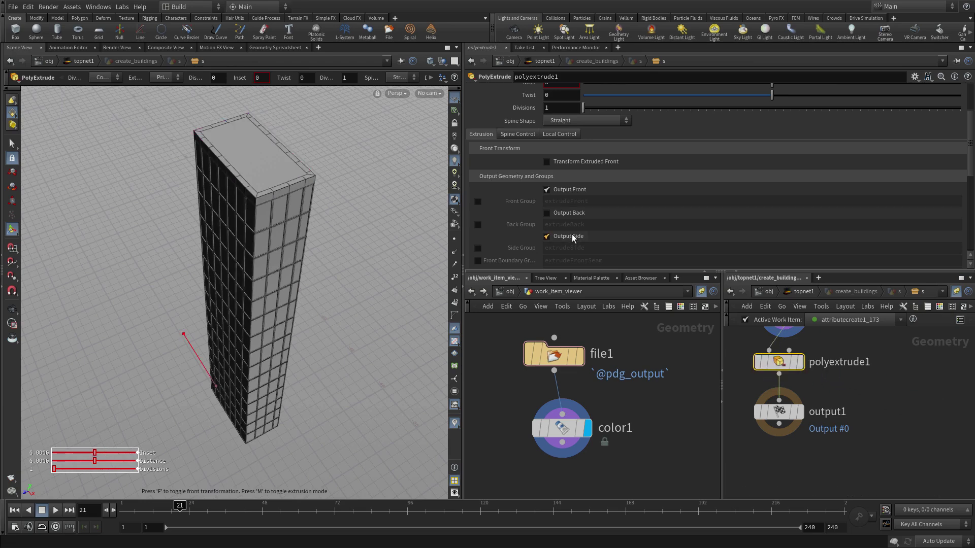
scroll(895, 151, "up", 5)
left_click(944, 92)
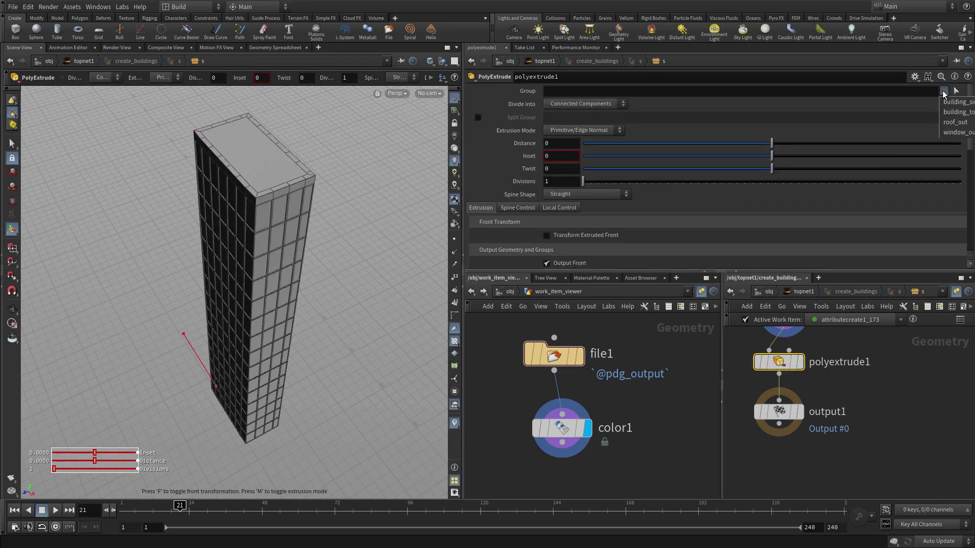
left_click(955, 122)
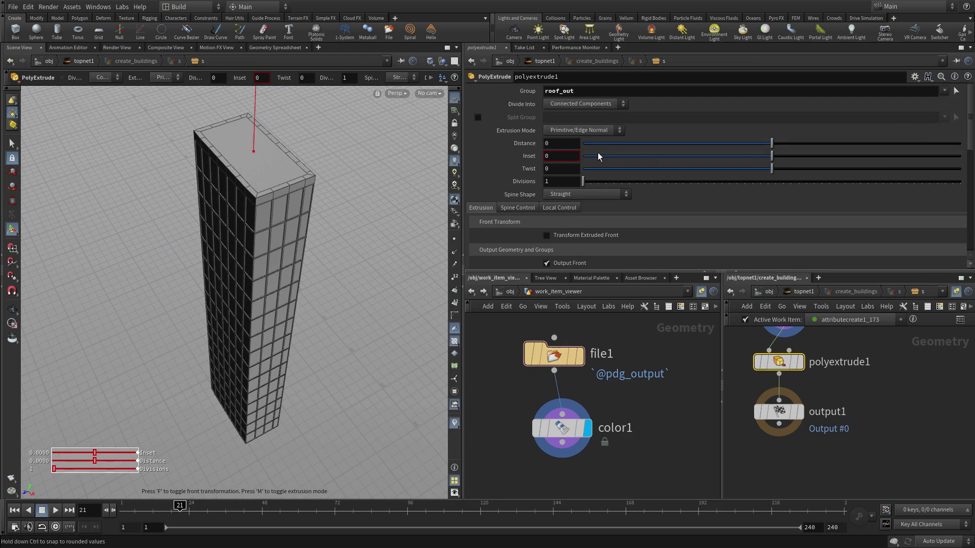
left_click(547, 144)
type("-")
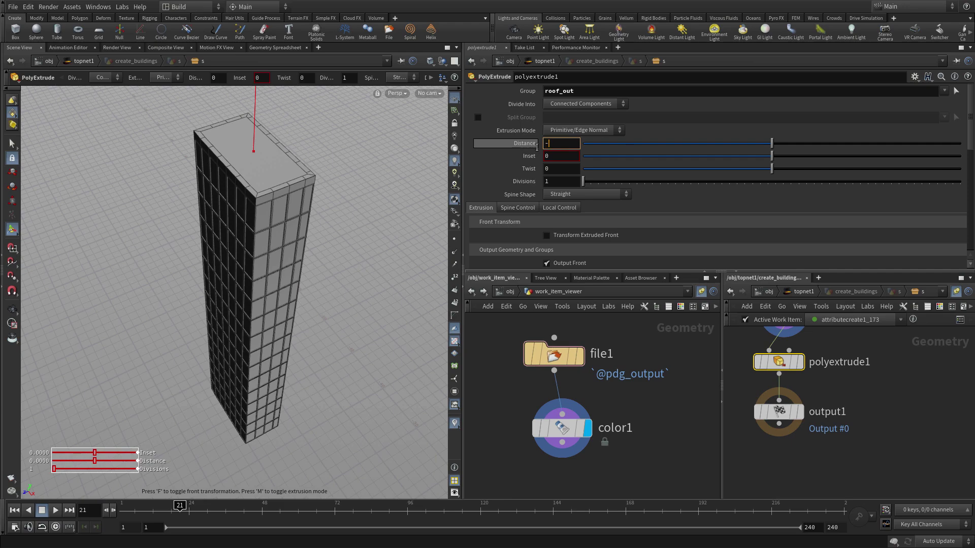
type("0.25")
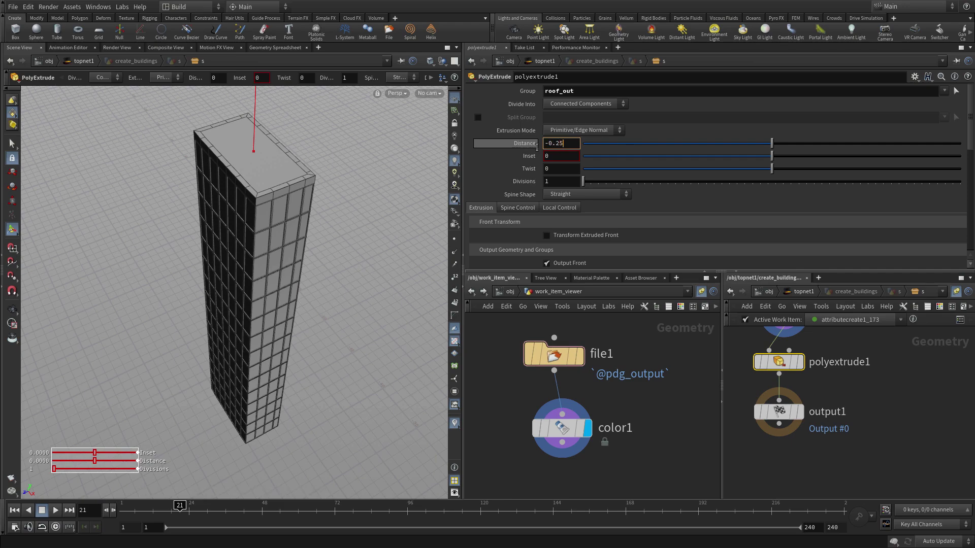
key("Return")
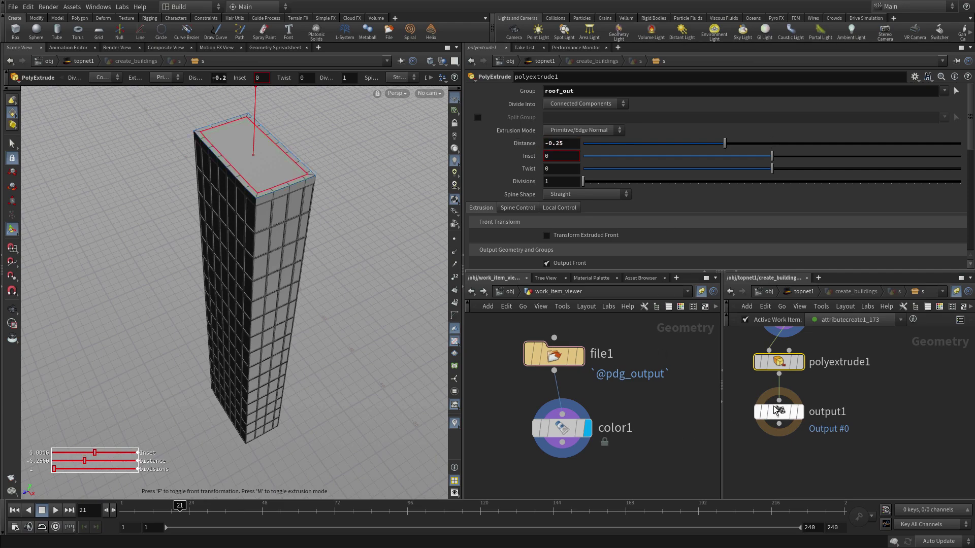
- Tumble the viewport to inspect the sunken roof and its raised rim
mouse_move(802, 370)
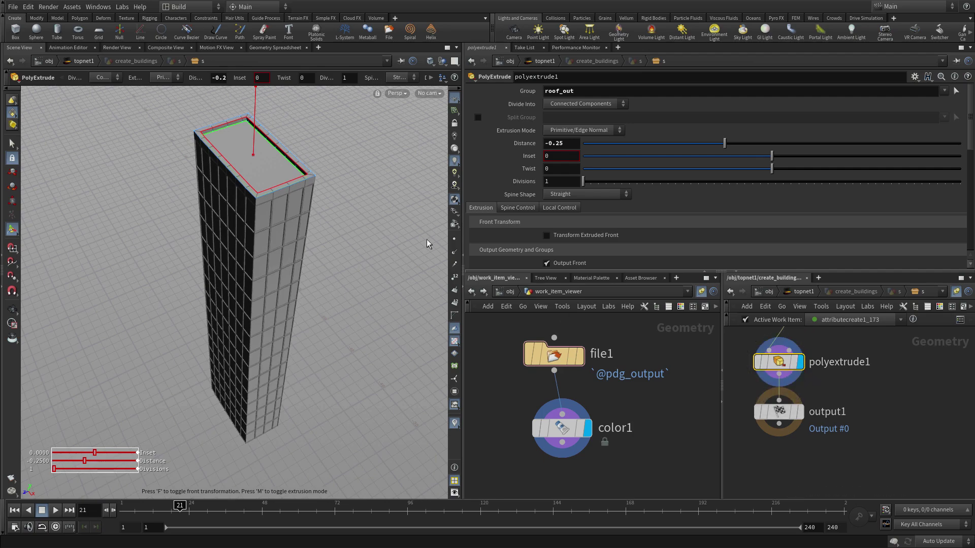
key("Escape")
mouse_move(349, 181)
left_mouse_down()
mouse_move(374, 159)
mouse_move(362, 167)
left_mouse_up()
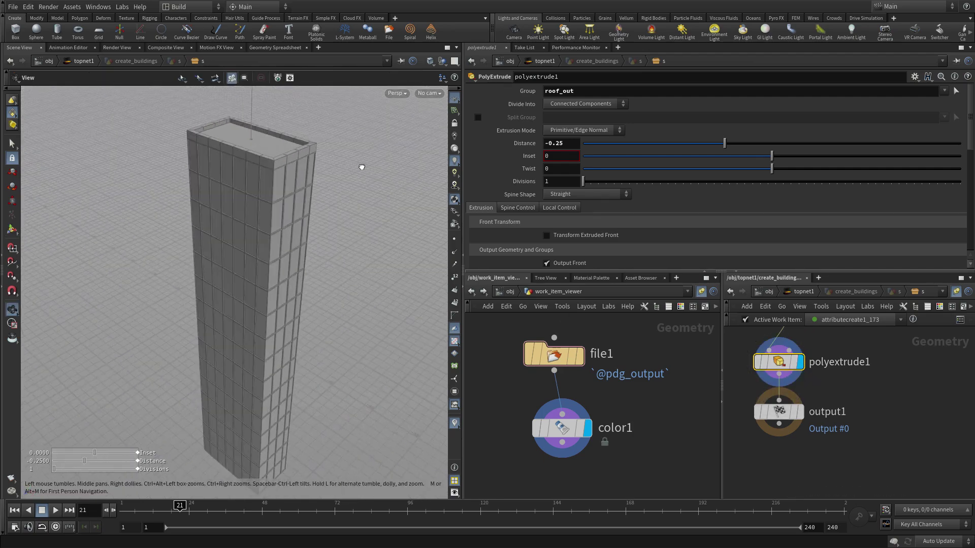
key("Return")
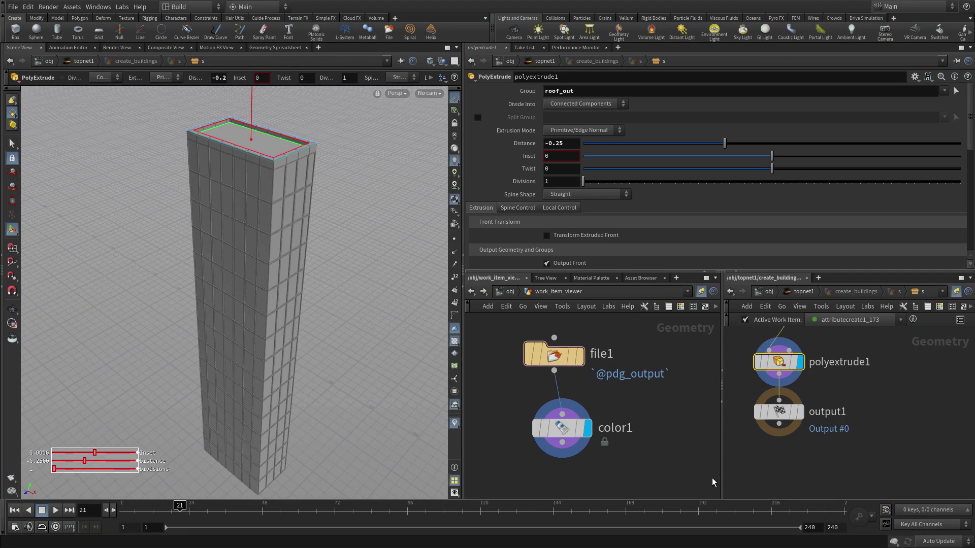
- Insert a Color node before output1 and display output1
left_click_drag(782, 420, 784, 459)
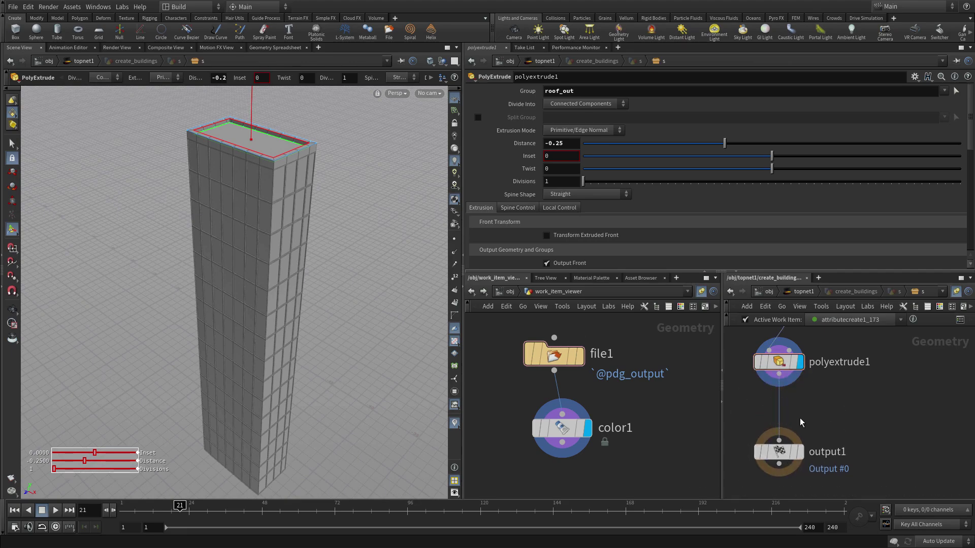
key("Tab")
type("co")
key("Return")
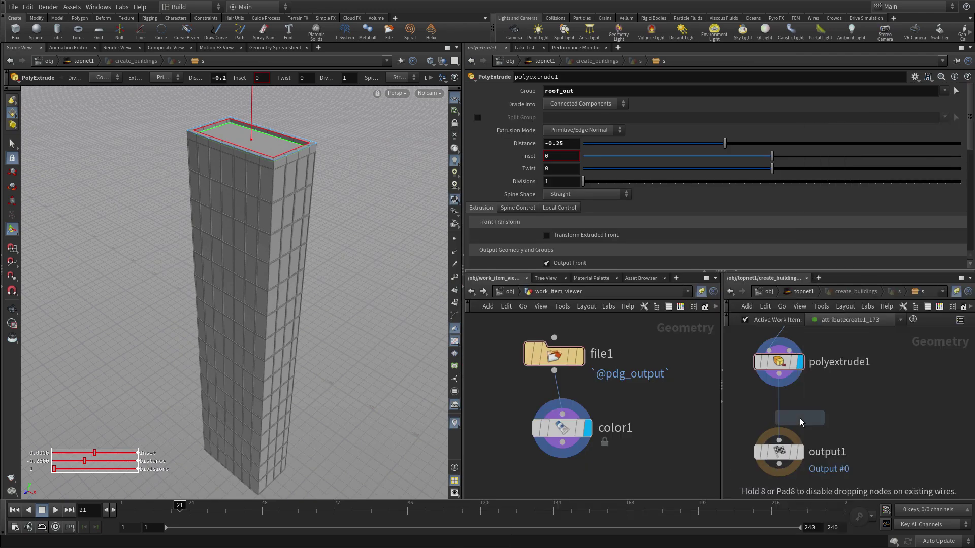
left_click(784, 414)
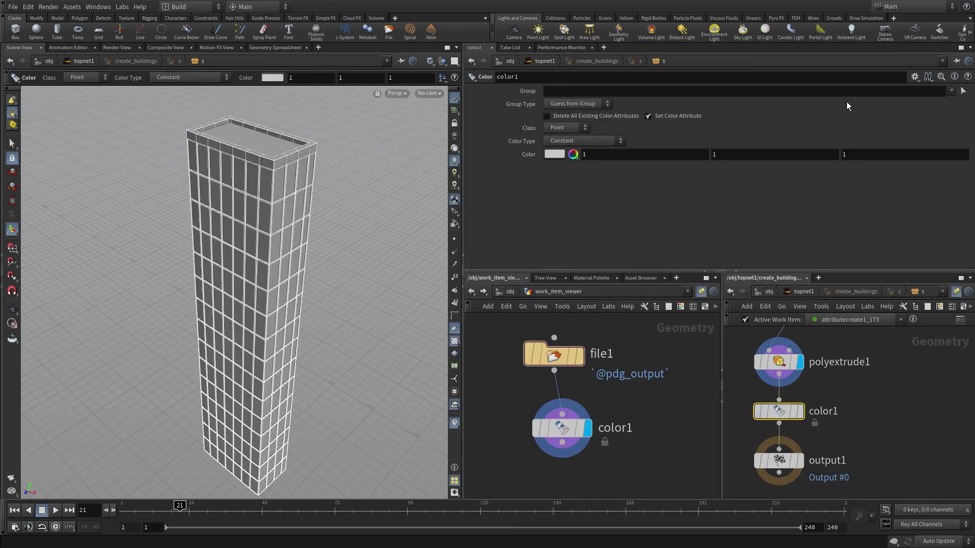
left_click(801, 462)
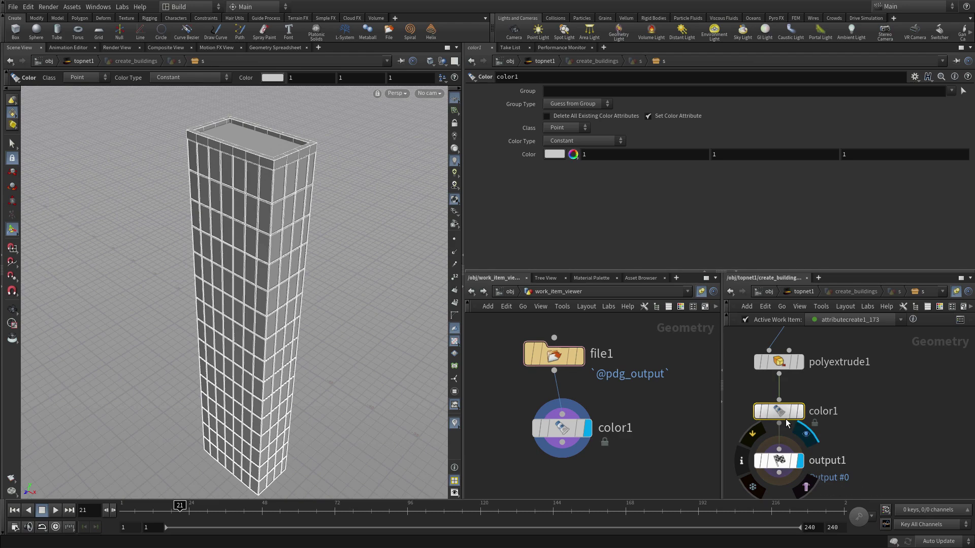
- Make the colour dark grey 0.2 on the window_out group only, then return to topnet1
left_click(557, 155)
left_click(617, 133)
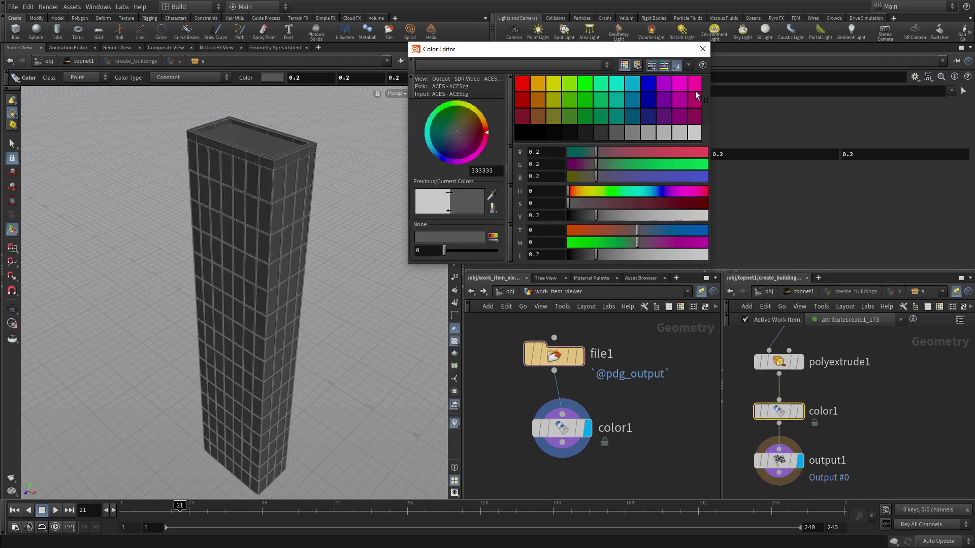
left_click(703, 49)
left_click(952, 92)
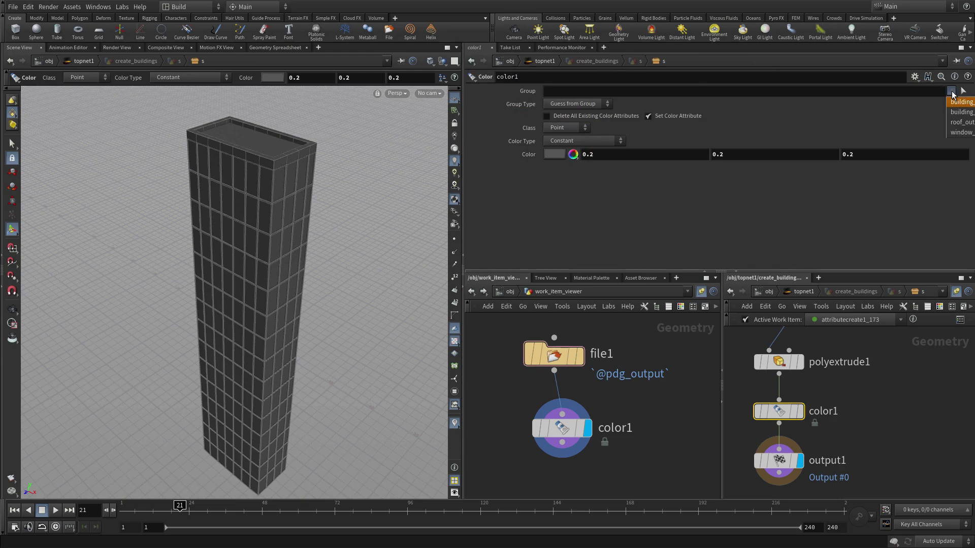
left_click(961, 132)
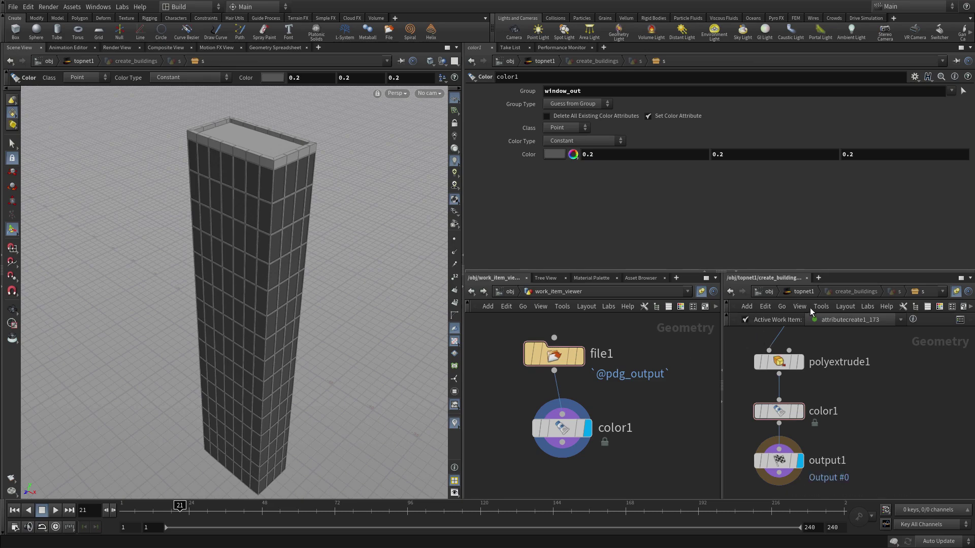
left_click(803, 291)
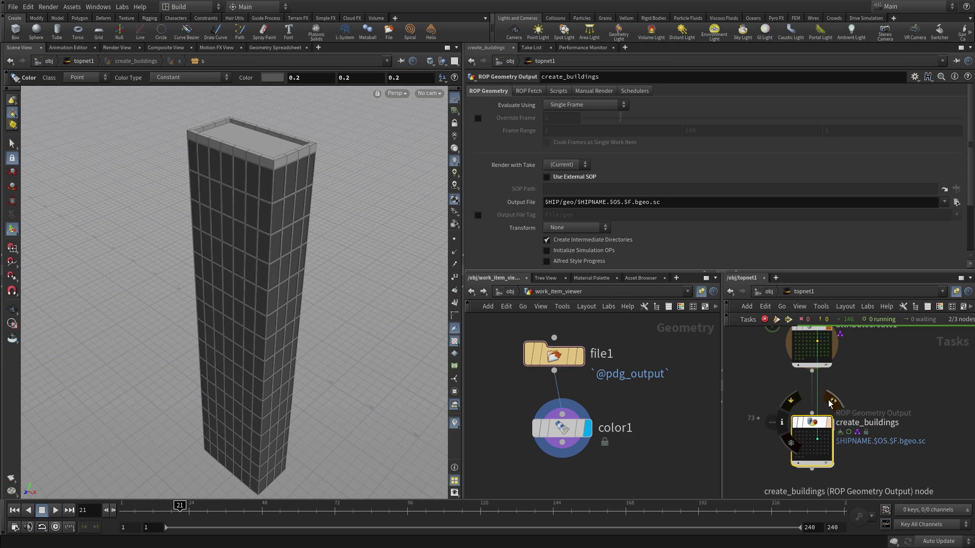
left_click(631, 203)
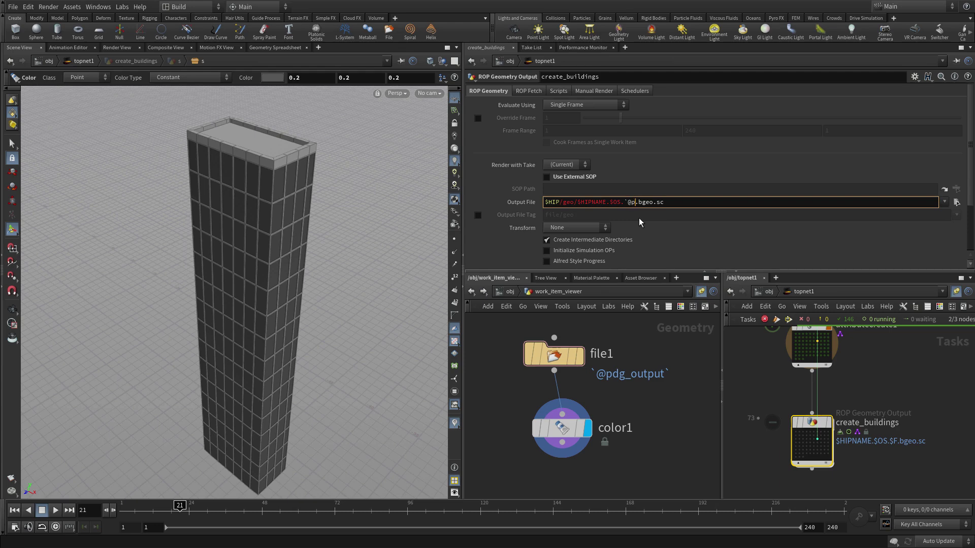
type("pdg_index")
type("`")
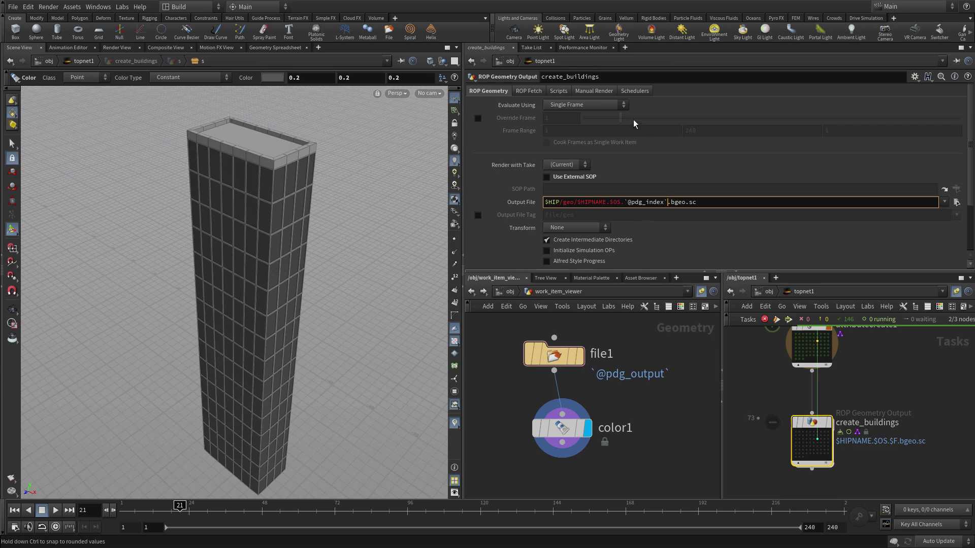
left_click(688, 155)
- Set Cache Mode to Write Files and save the scene as city_03.hip
left_click(528, 91)
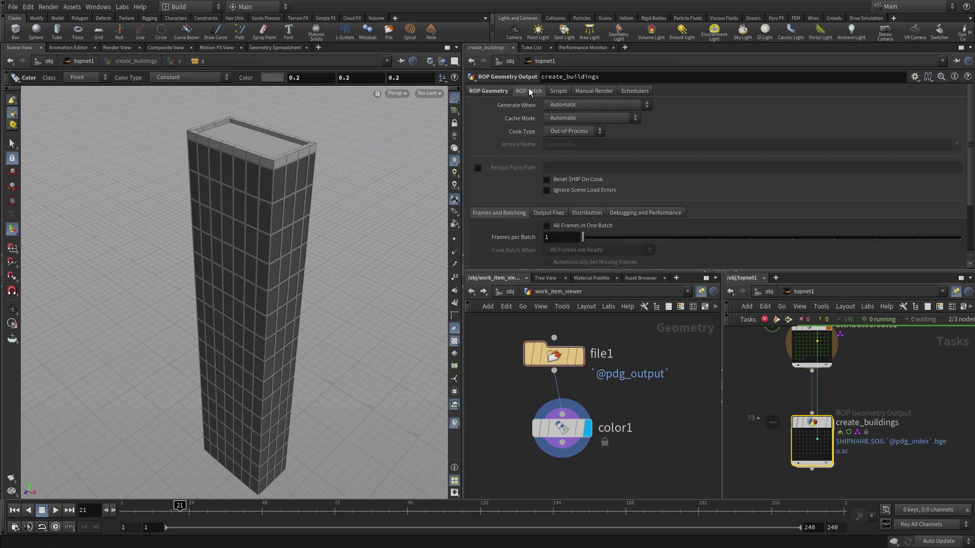
left_click(558, 119)
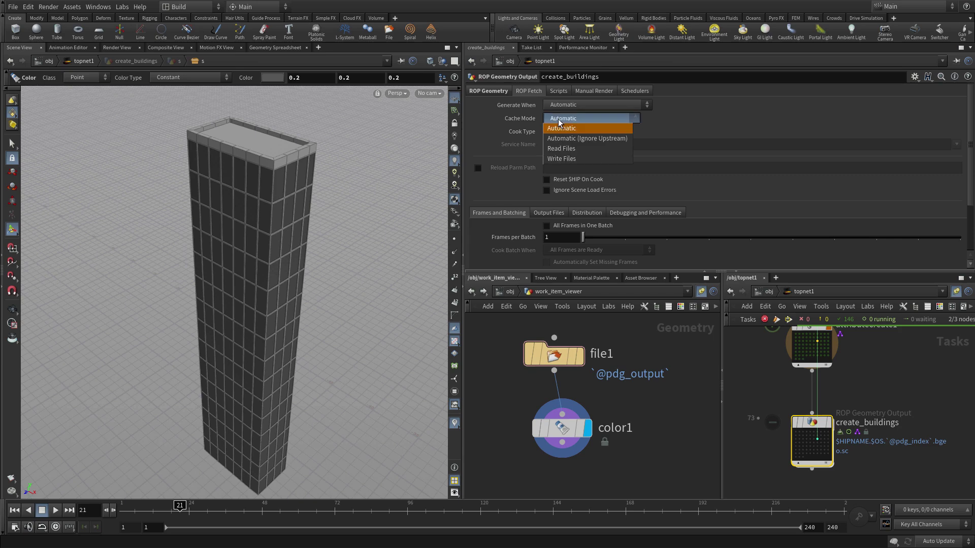
left_click(566, 159)
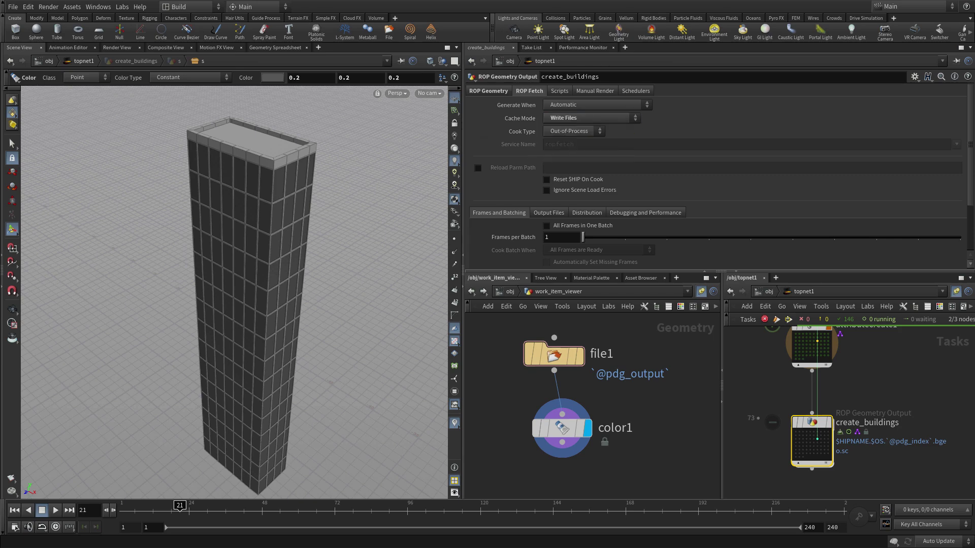
left_click(14, 7)
left_click(41, 72)
- Cook all create_buildings work items until all 73 complete
mouse_move(810, 425)
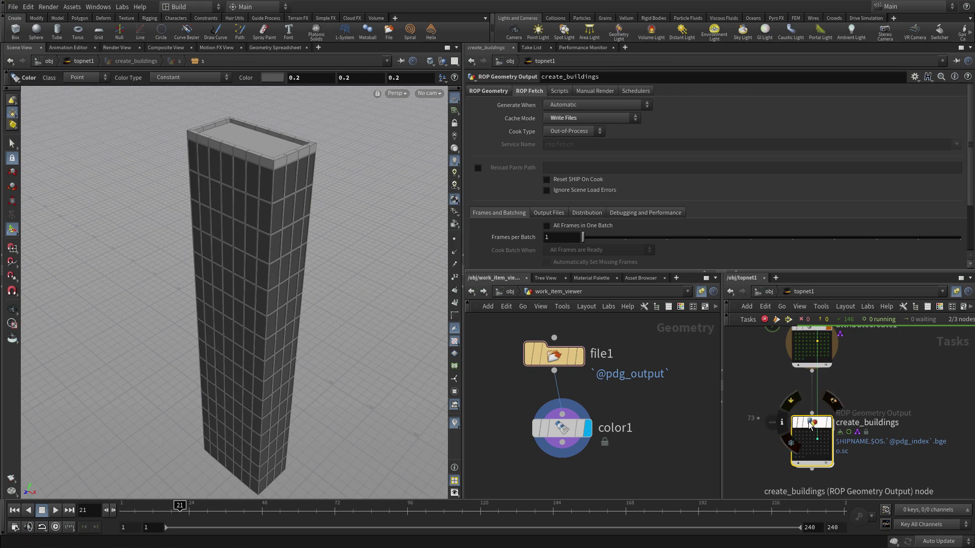
left_click(789, 319)
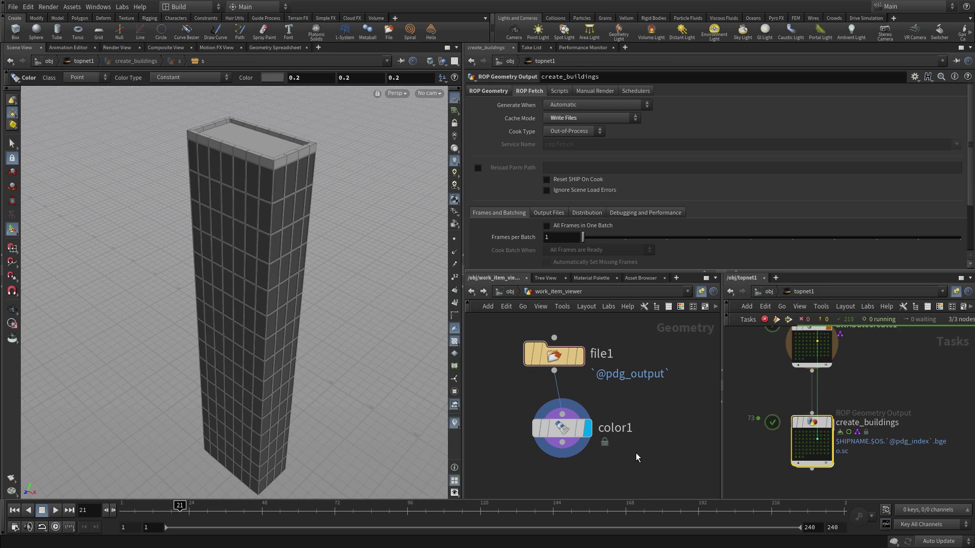
- Delete the red color1 node from work_item_viewer so file1 displays, and select create_buildings
left_click(551, 430)
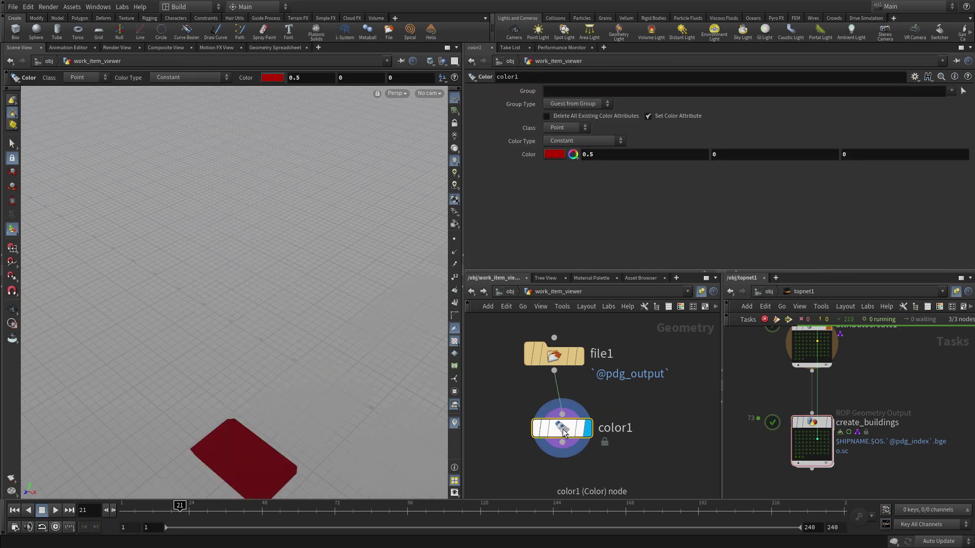
key("Delete")
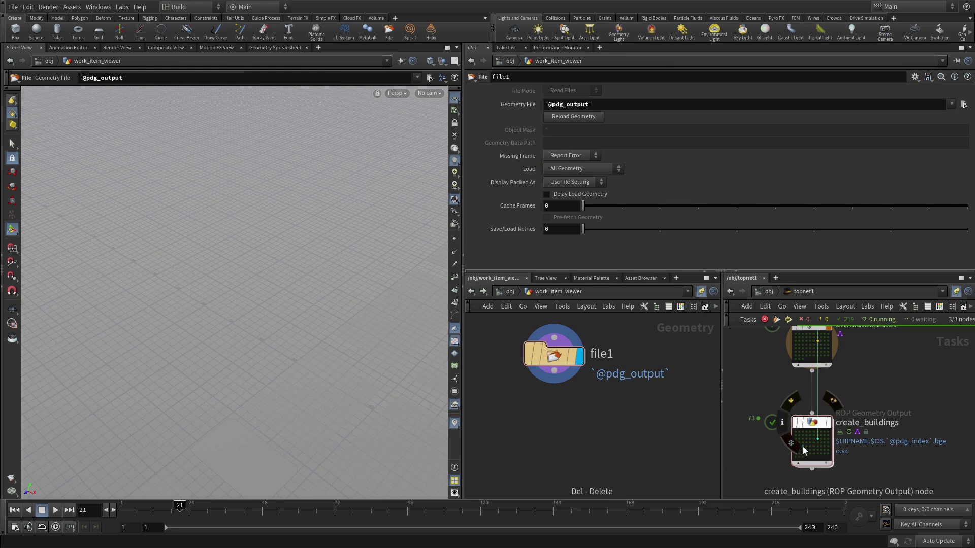
left_click(803, 441)
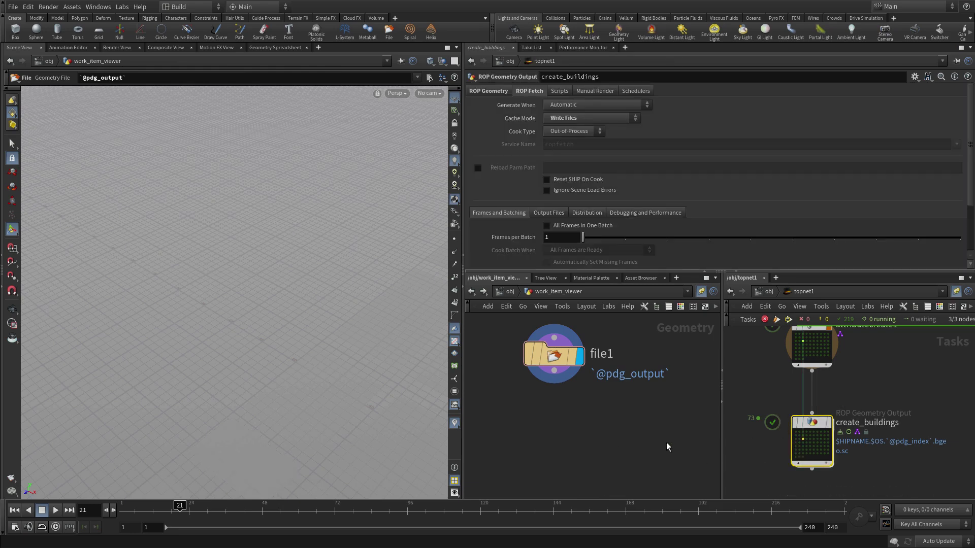
- Frame the building in the viewport and preview three other work items' cooked buildings
key("Escape")
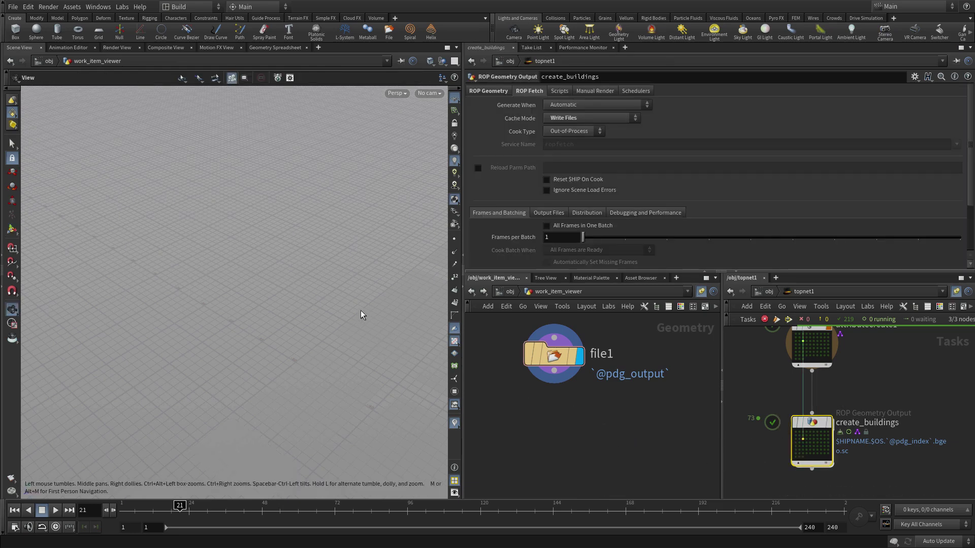
left_click_drag(208, 311, 167, 120)
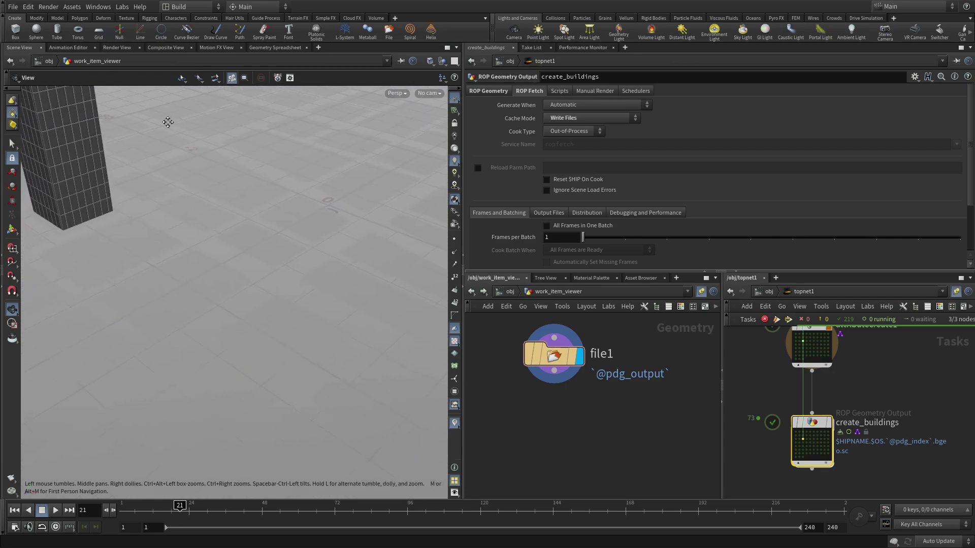
right_click_drag(283, 166, 157, 196)
left_click_drag(157, 196, 256, 243)
middle_click_drag(257, 244, 225, 259)
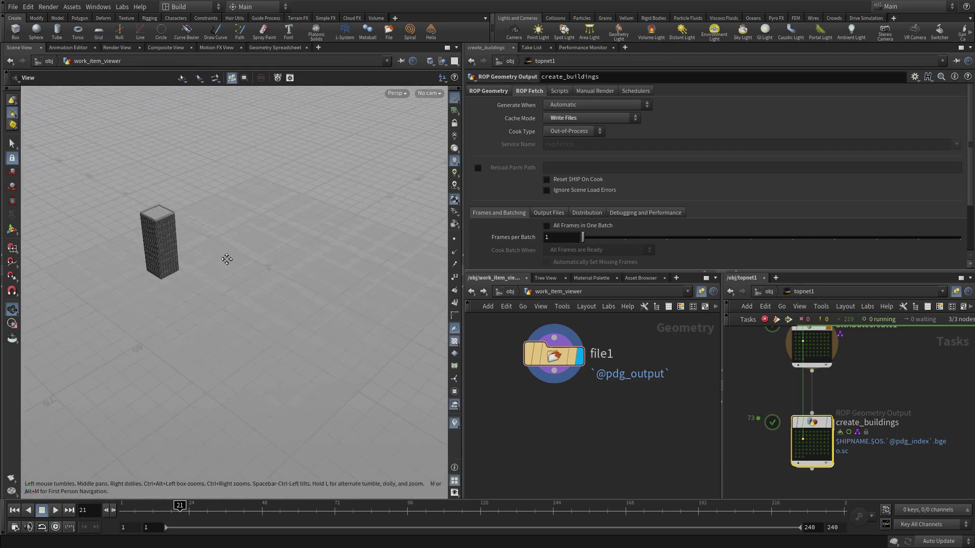
key("Escape")
left_click(811, 443)
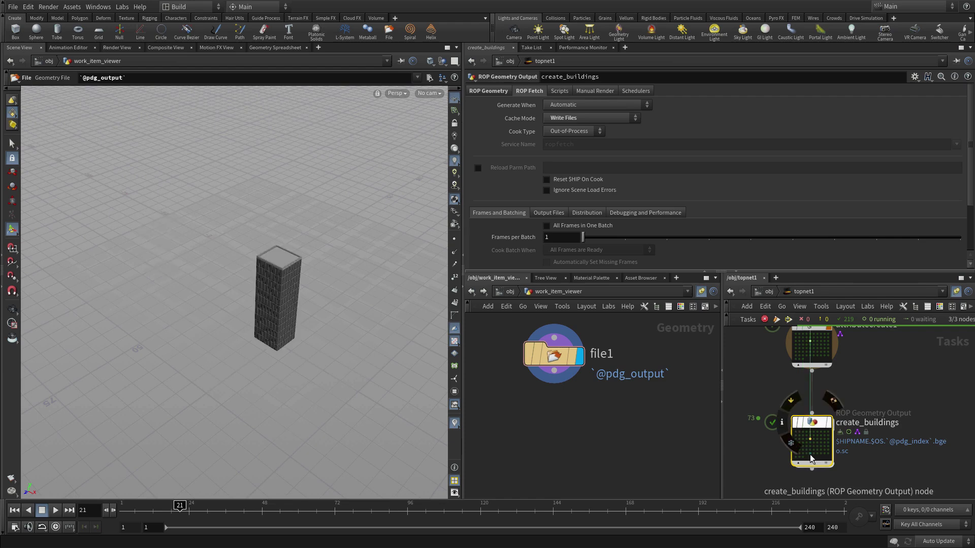
left_click(815, 454)
left_click(828, 448)
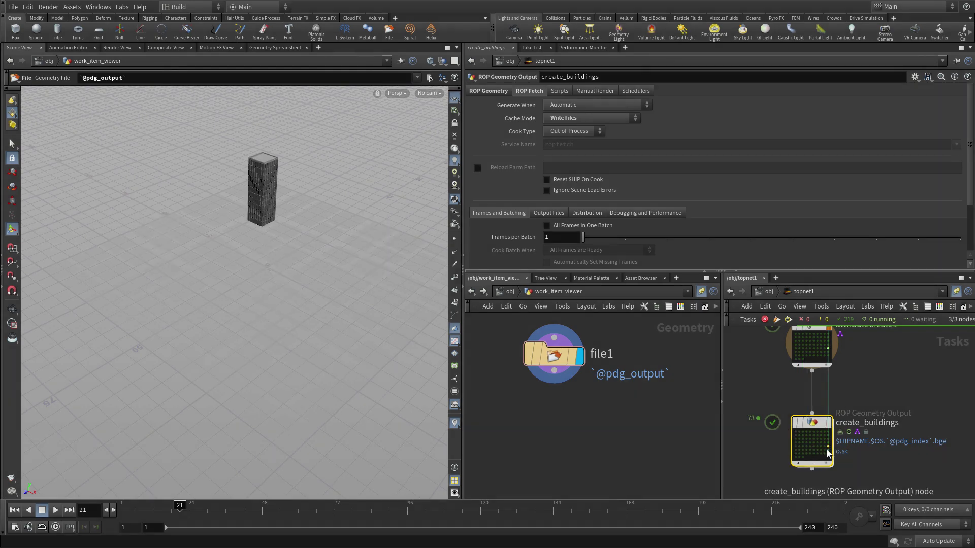